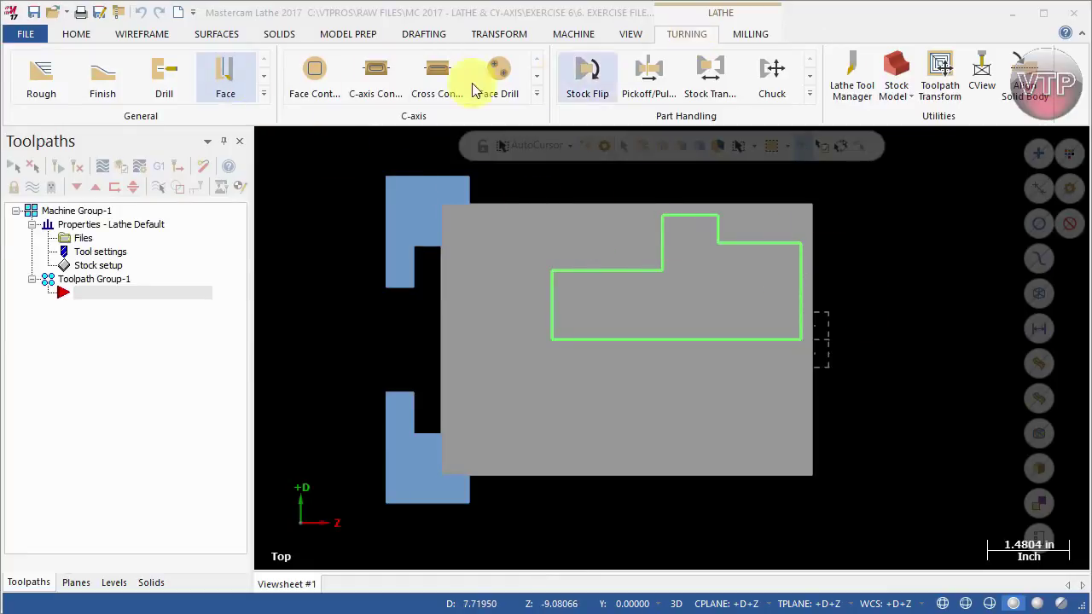
# Start a Face toolpath, naming the NC file EXERCISE 6 and commenting it FACING OPERATION.
pyautogui.click(226, 85)
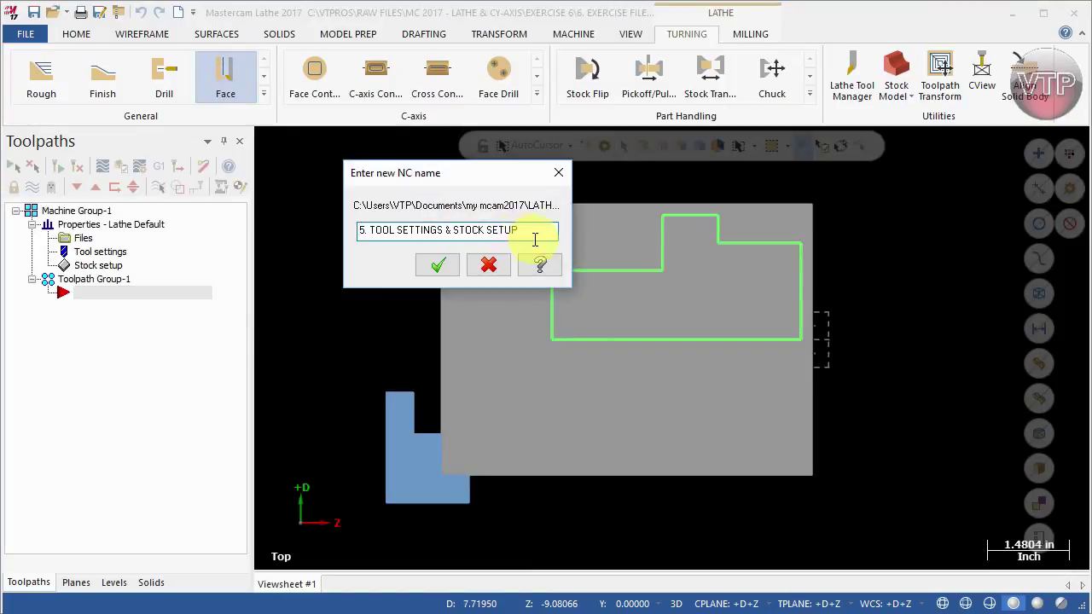
pyautogui.moveTo(527, 232); pyautogui.dragTo(350, 226)
pyautogui.press('BackSpace')
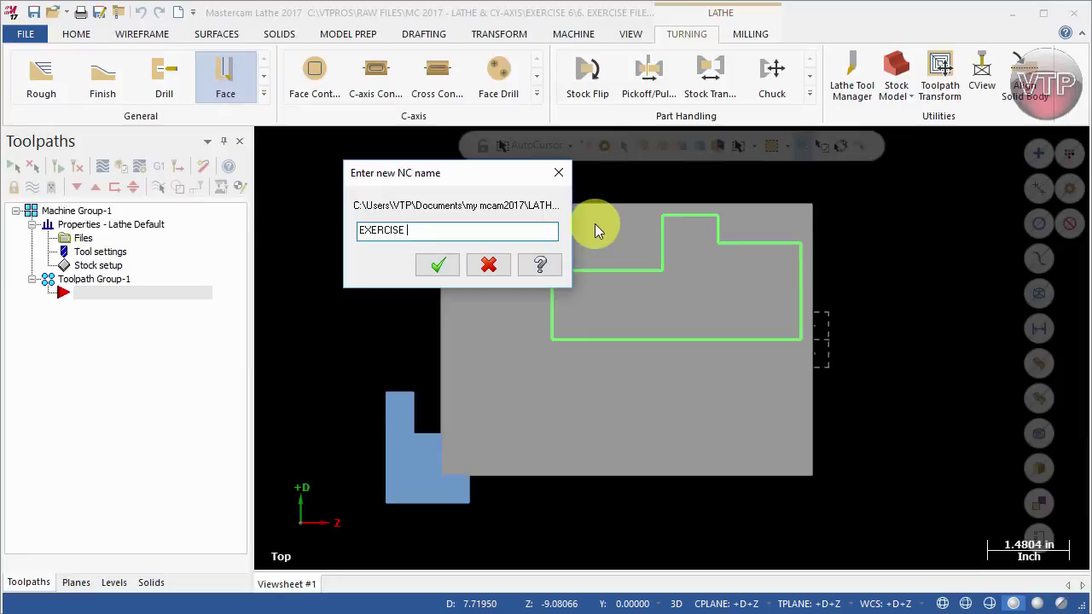
pyautogui.write('6')
pyautogui.press('Return')
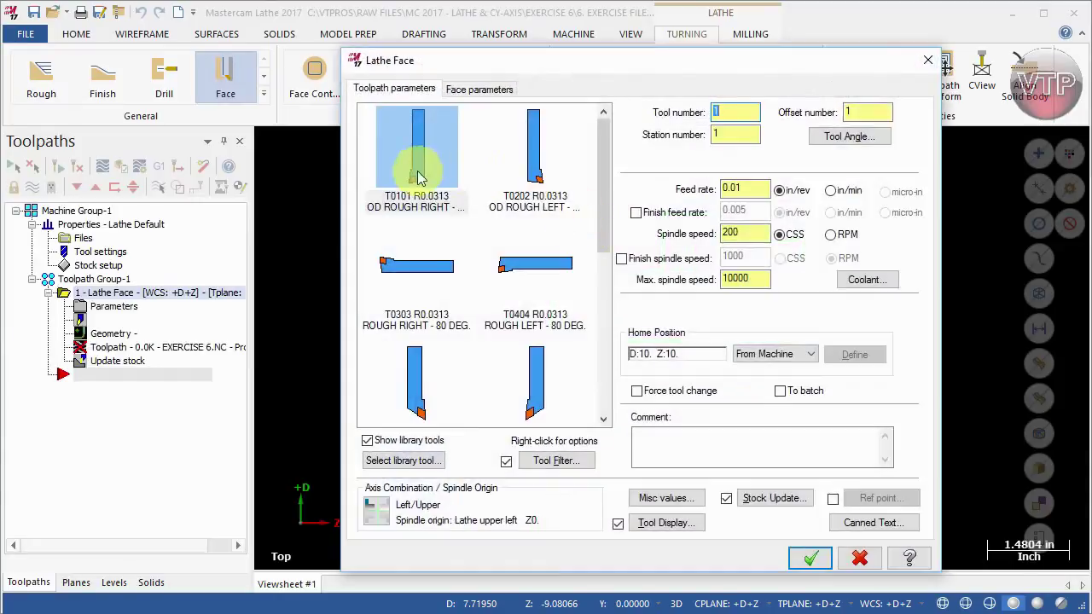
pyautogui.click(707, 439)
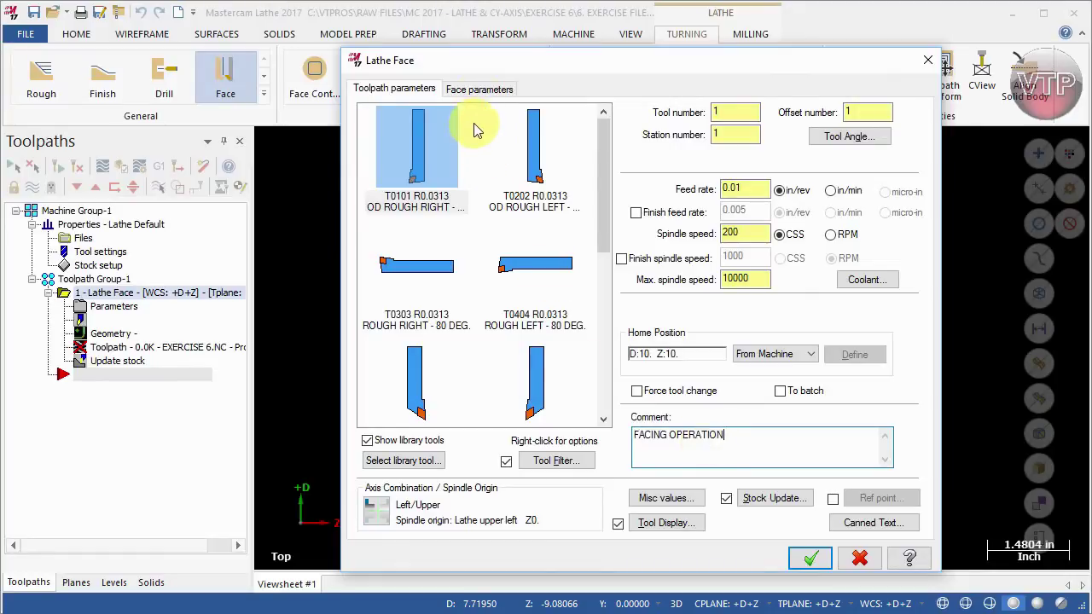
# Set the facing overcut amount to 0.01 and accept the Face toolpath.
pyautogui.click(480, 89)
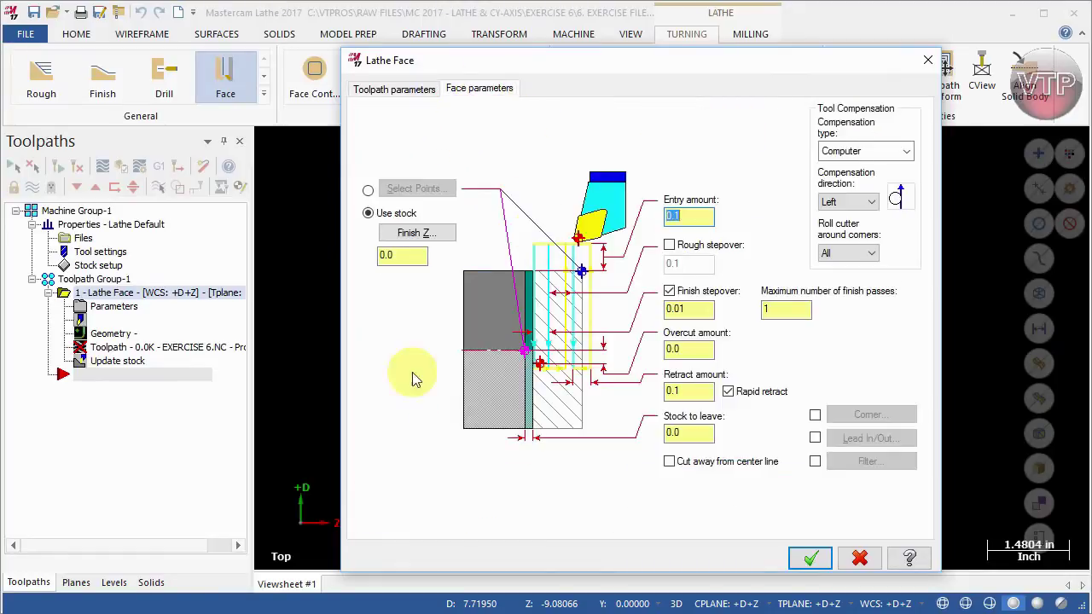
pyautogui.click(688, 352)
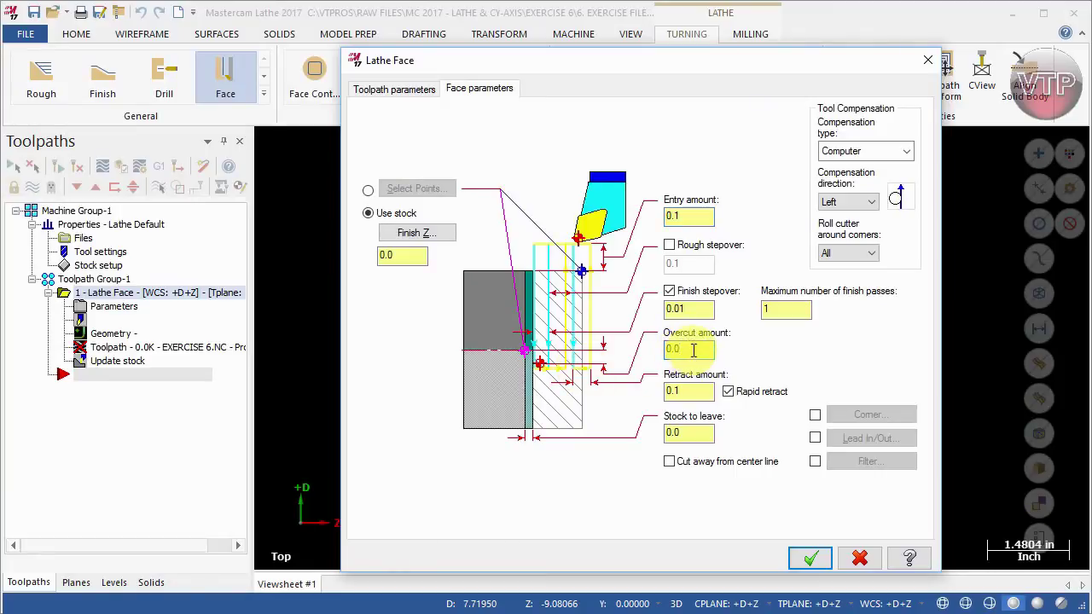
pyautogui.click(692, 391)
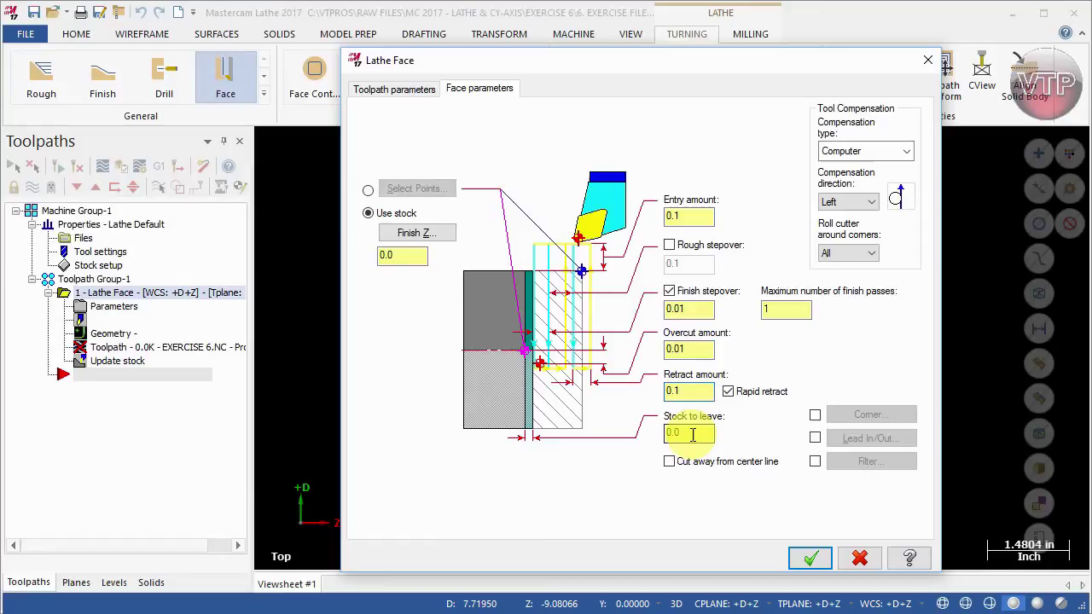
pyautogui.click(809, 558)
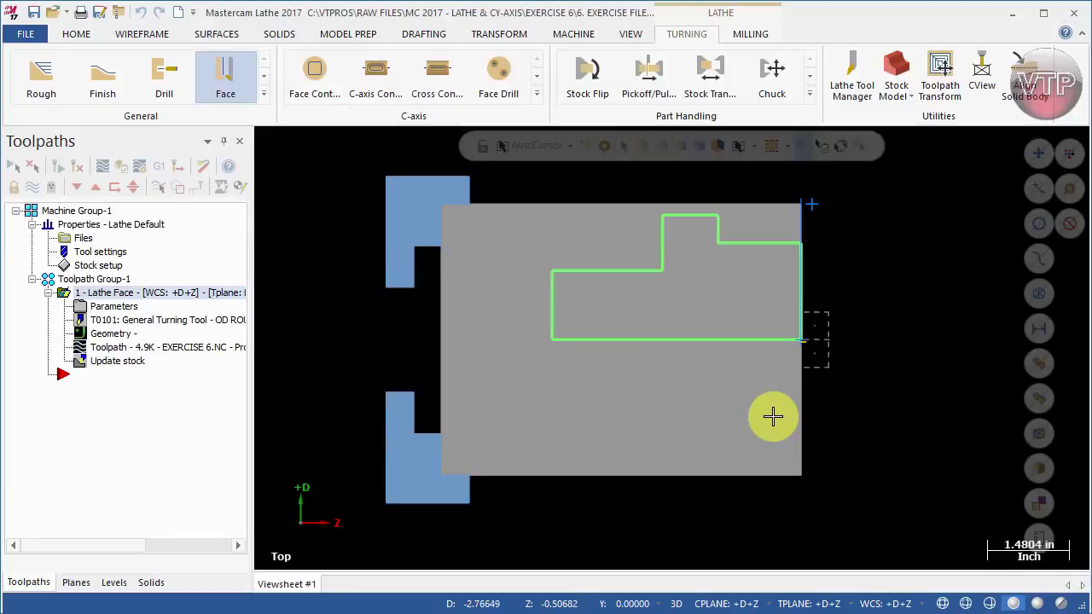
# Start a Rough toolpath with a partial chain along the upper part profile, right to left.
pyautogui.click(40, 89)
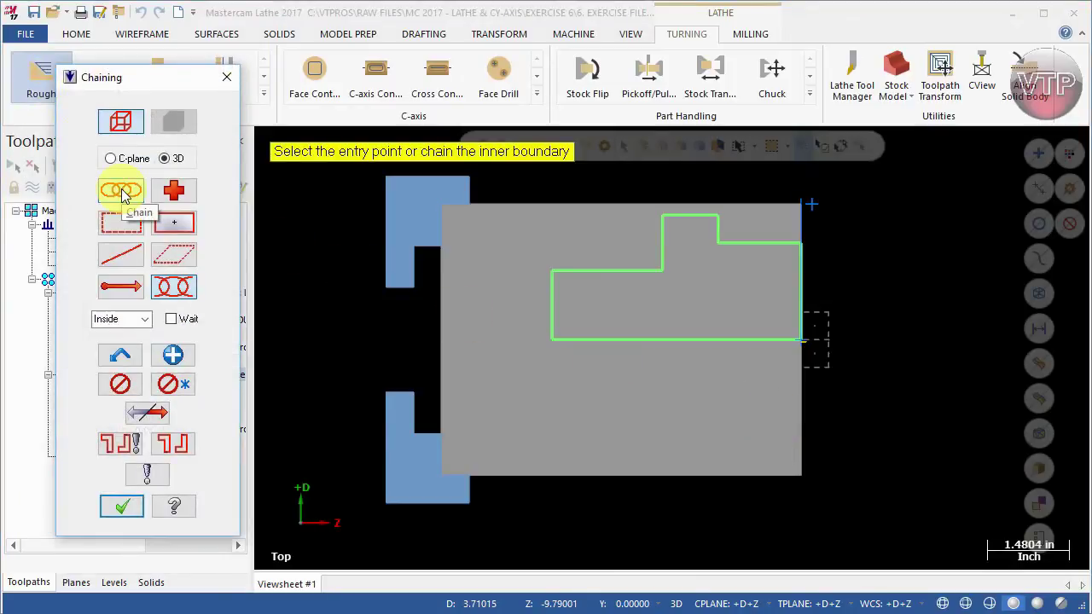
pyautogui.click(181, 296)
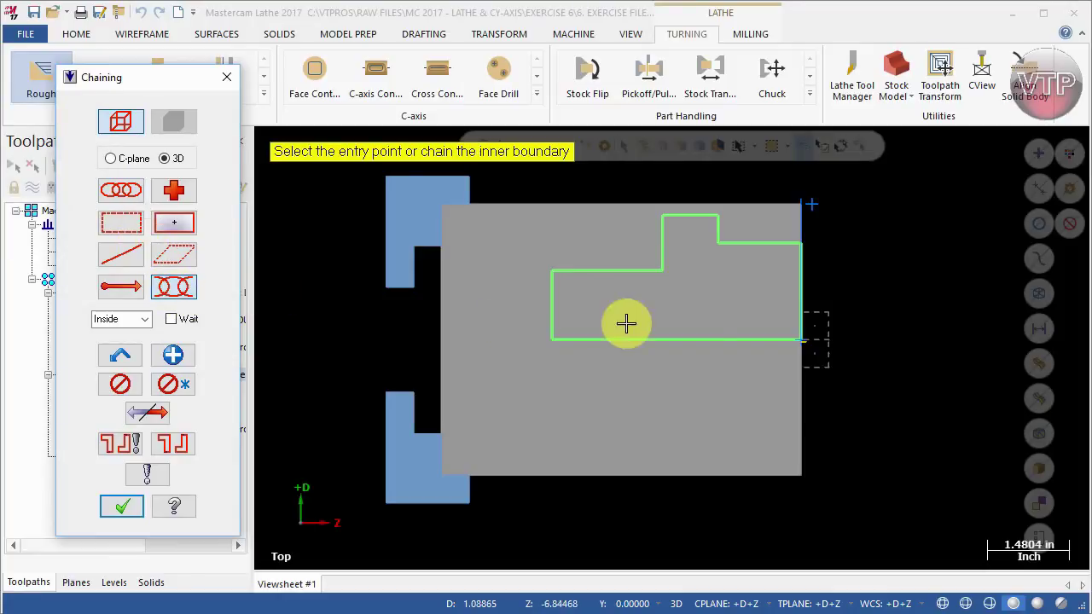
pyautogui.click(790, 243)
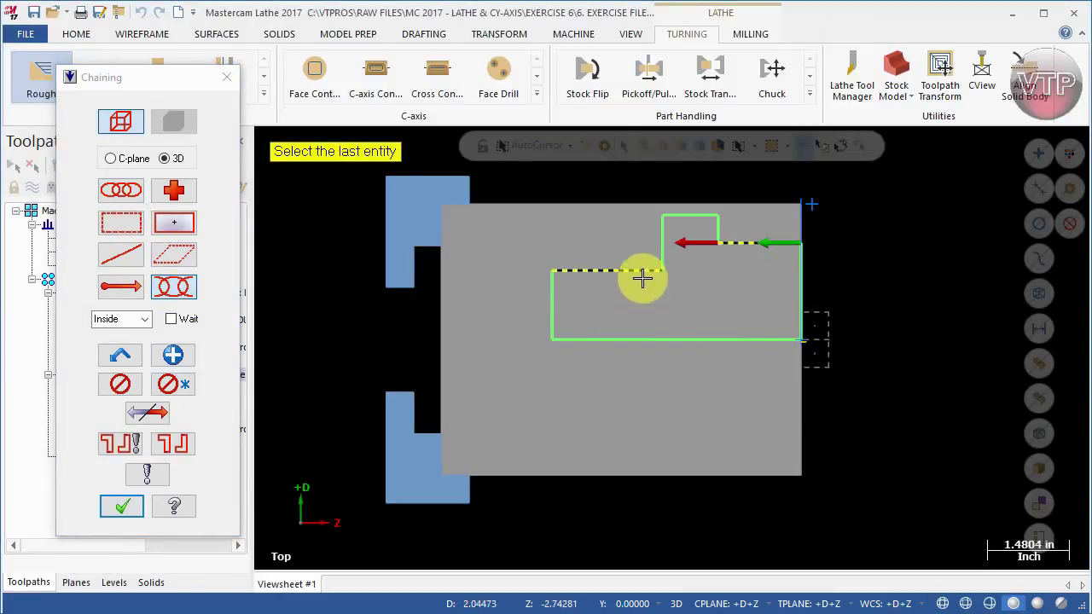
pyautogui.click(704, 334)
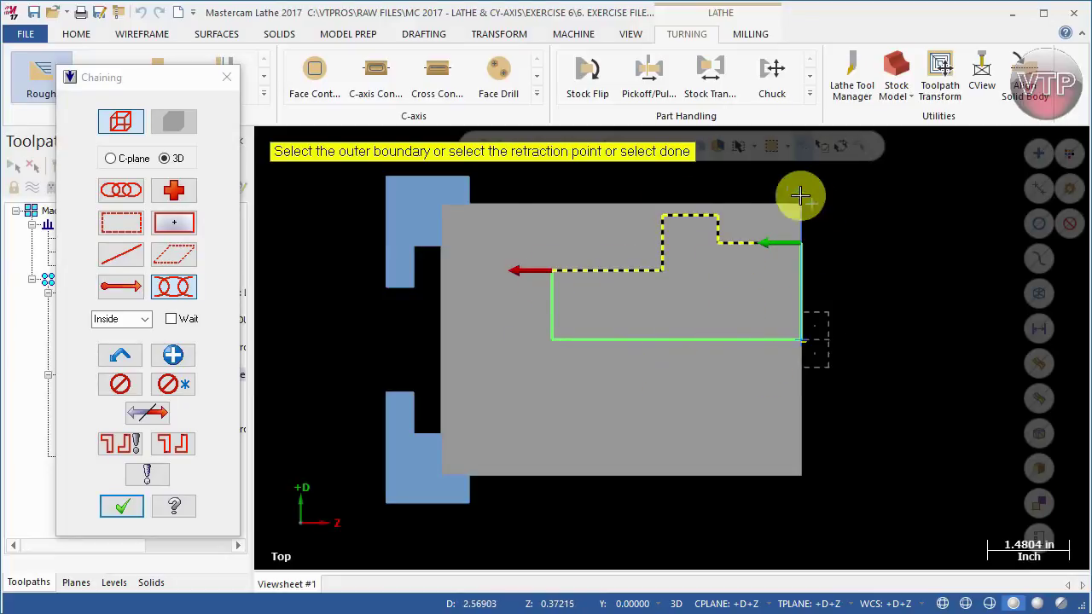
pyautogui.click(118, 506)
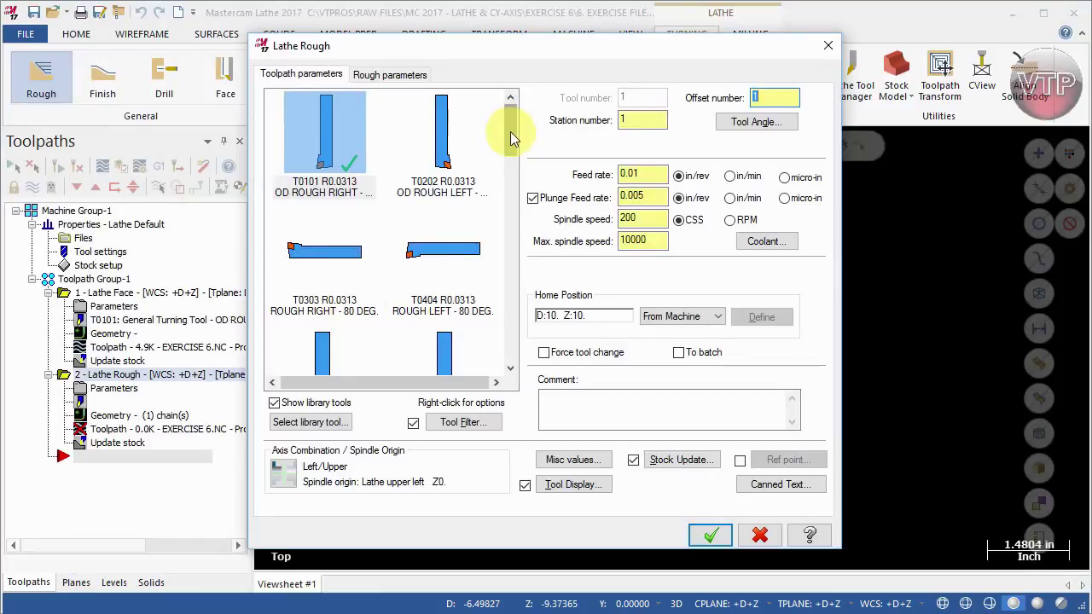
# Choose tool T1212 OD 55 deg Right, comment it ROUGHING O.D., and show rough parameters.
pyautogui.moveTo(512, 138); pyautogui.dragTo(512, 166)
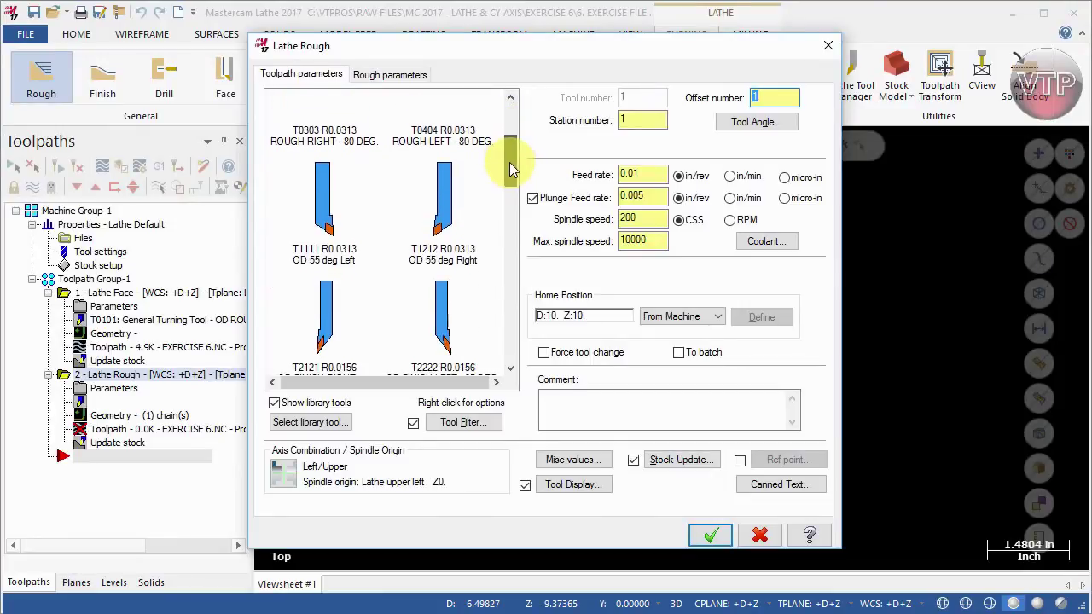
pyautogui.click(450, 254)
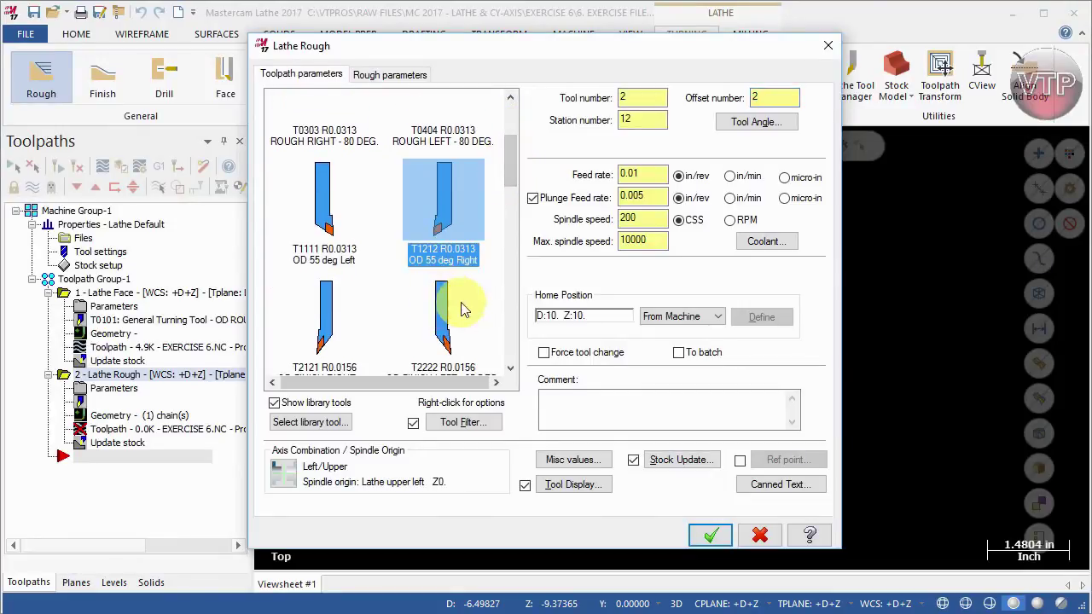
pyautogui.click(622, 404)
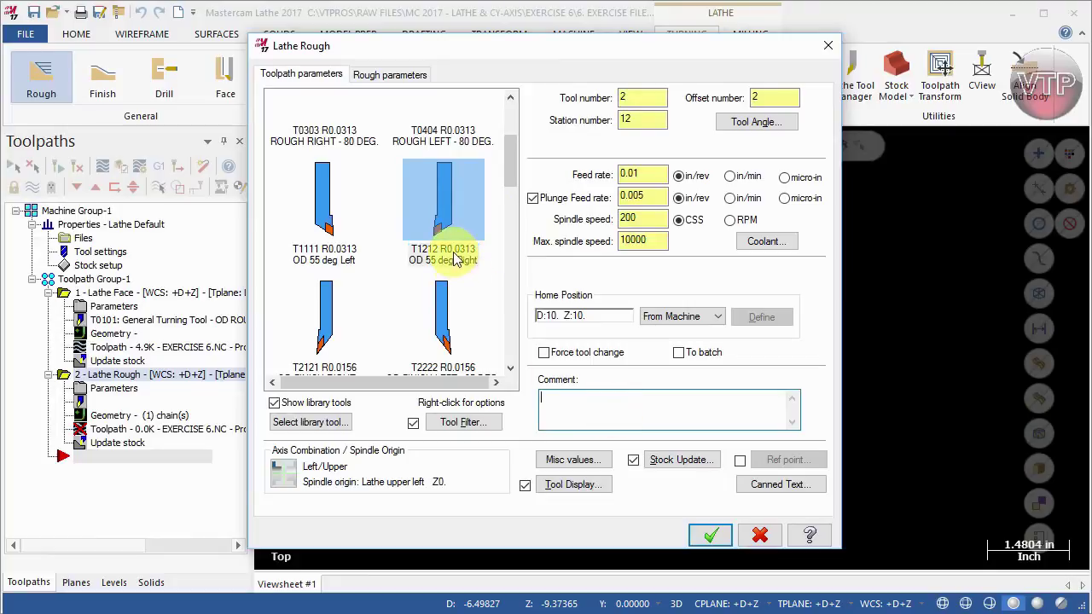
pyautogui.moveTo(453, 258)
pyautogui.write('ROUGHING O.D.')
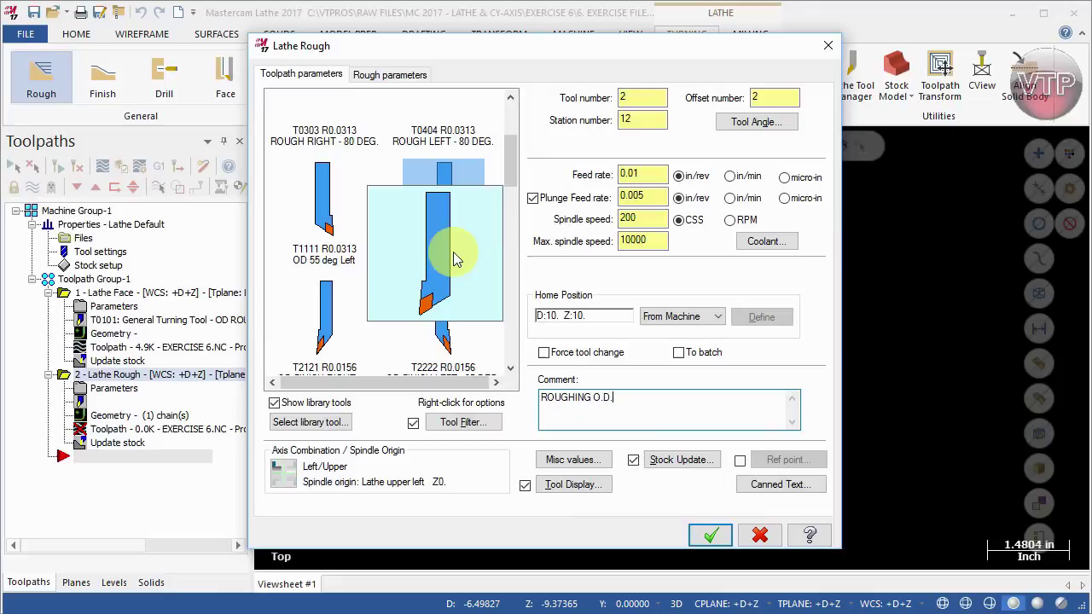
pyautogui.click(367, 74)
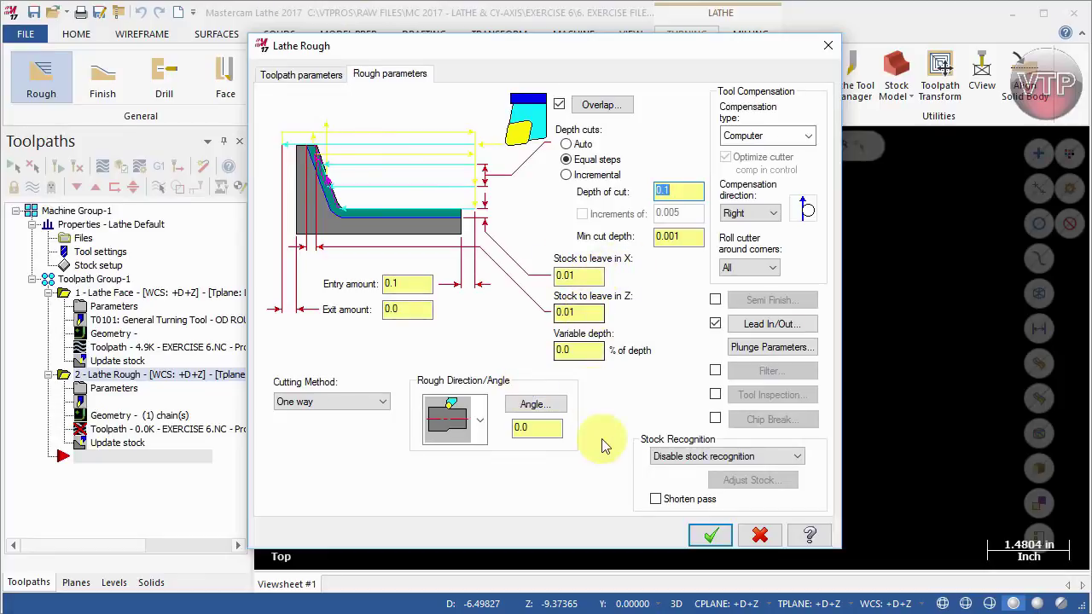
# Use stock for the outer boundary and extend the lead-out contour end by 0.25.
pyautogui.click(669, 456)
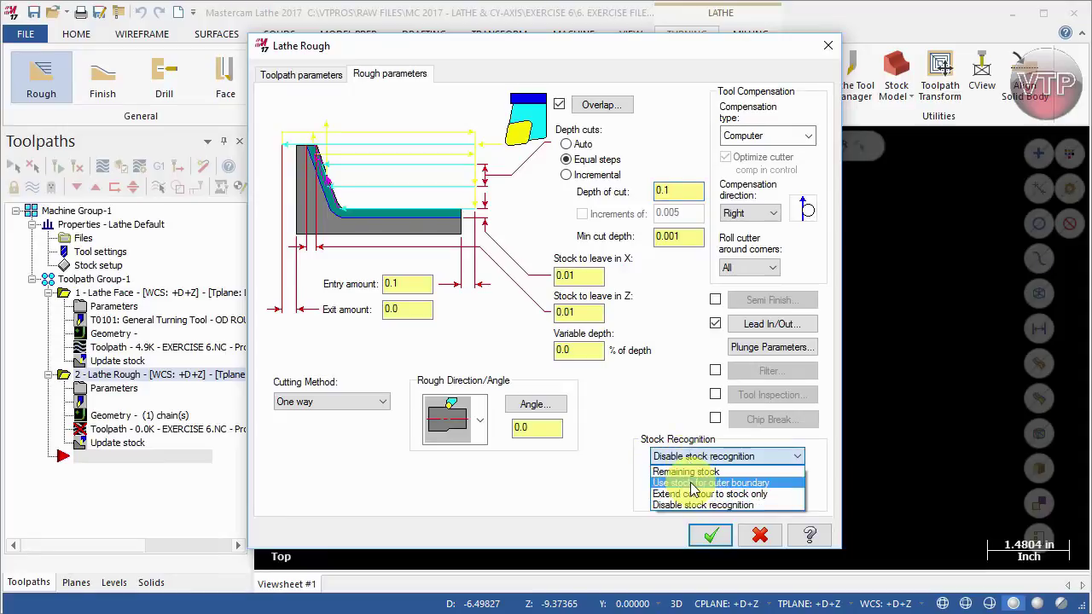
pyautogui.click(686, 482)
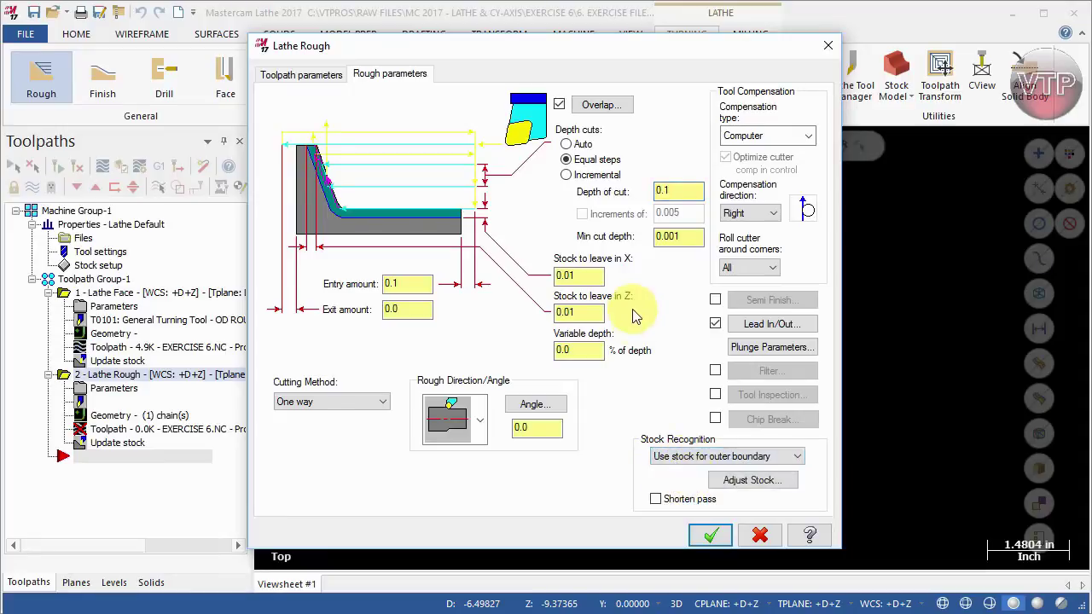
pyautogui.click(767, 324)
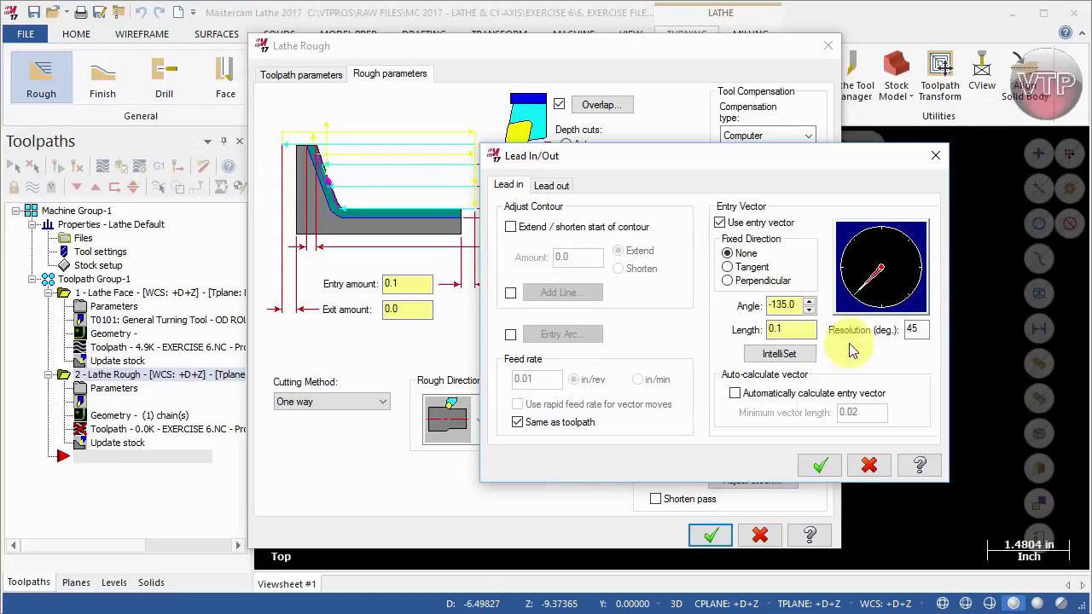
pyautogui.click(553, 186)
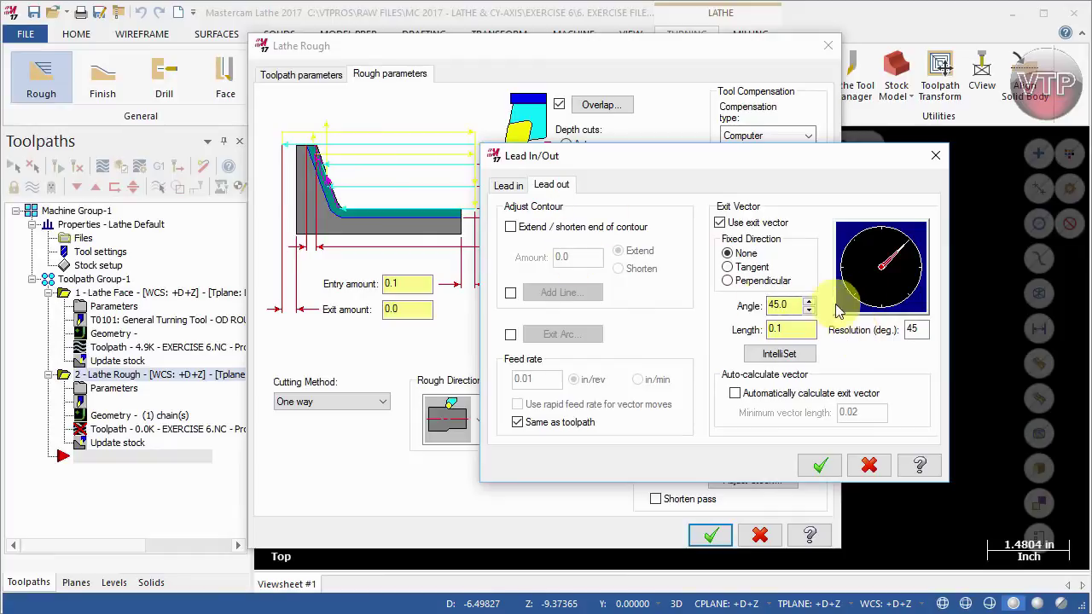
pyautogui.click(548, 228)
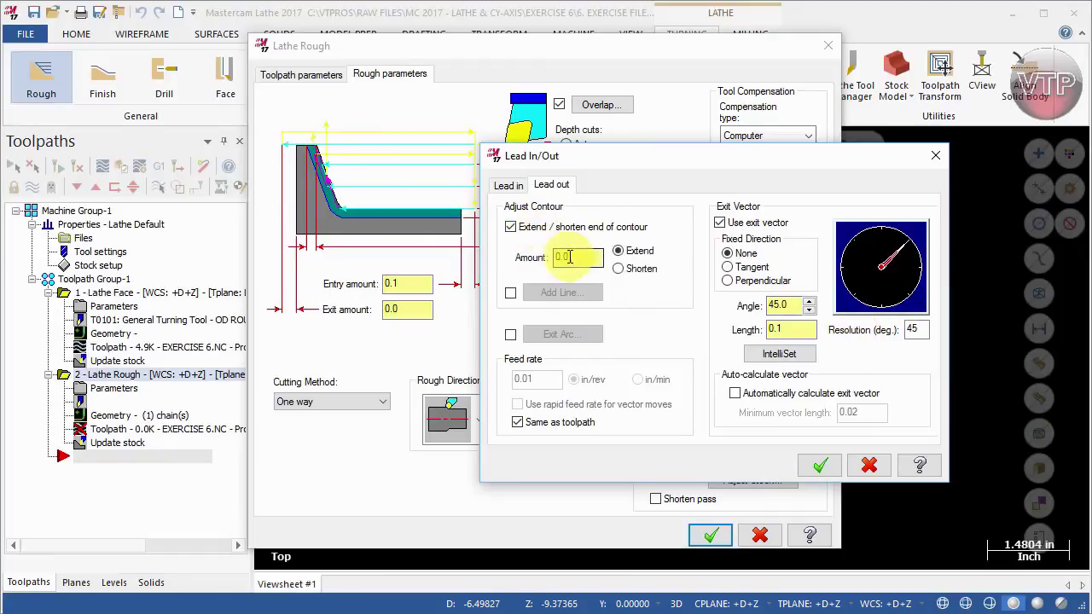
pyautogui.moveTo(564, 257); pyautogui.dragTo(644, 242)
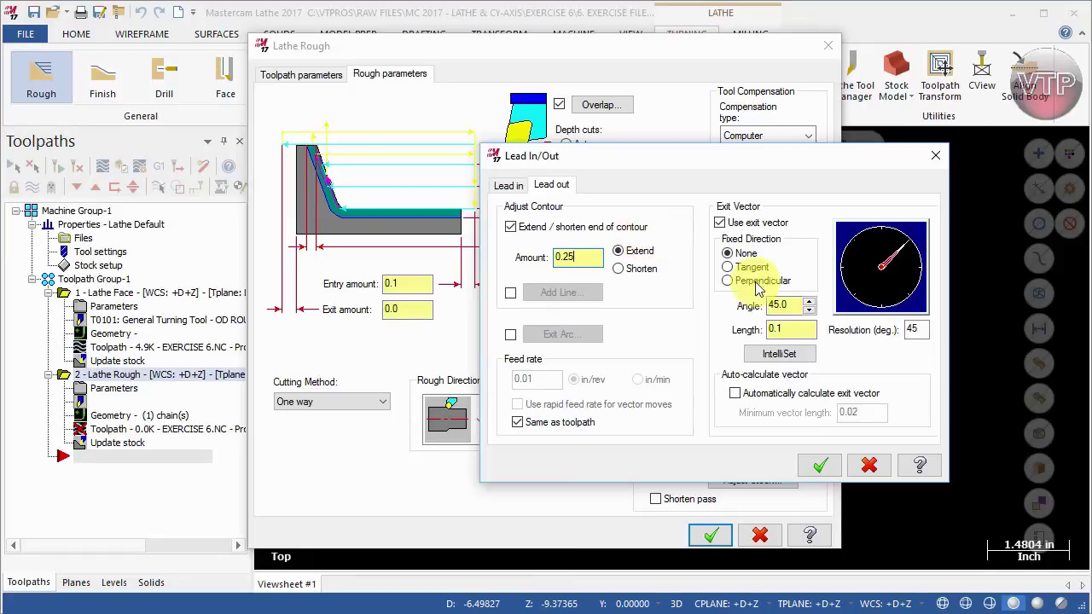
pyautogui.click(820, 465)
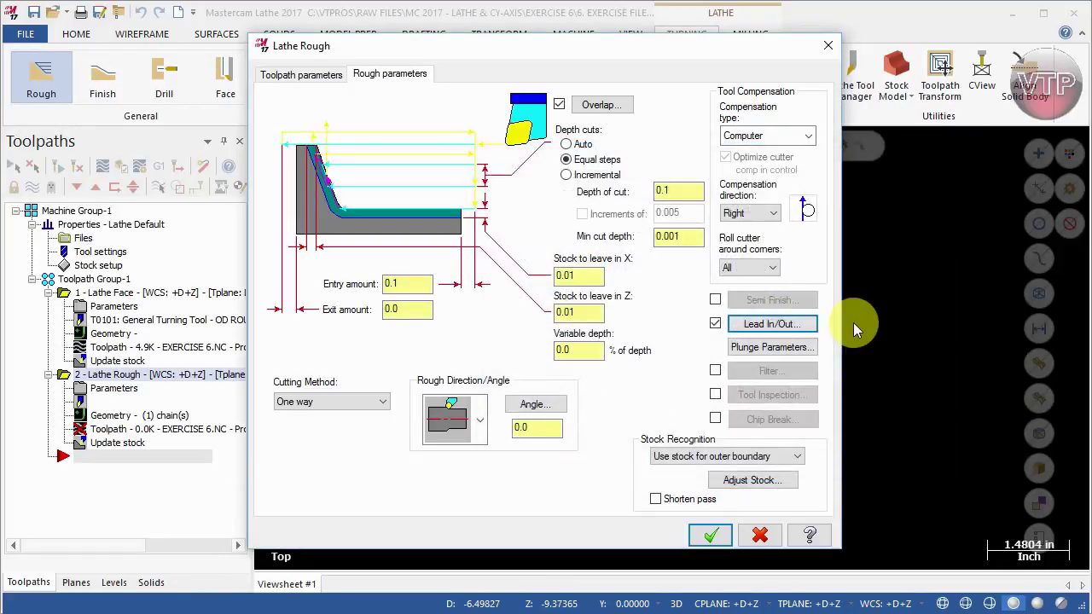
# Reopen the rough operation and give its plunge cuts a 1.0 back clearance angle.
pyautogui.click(710, 535)
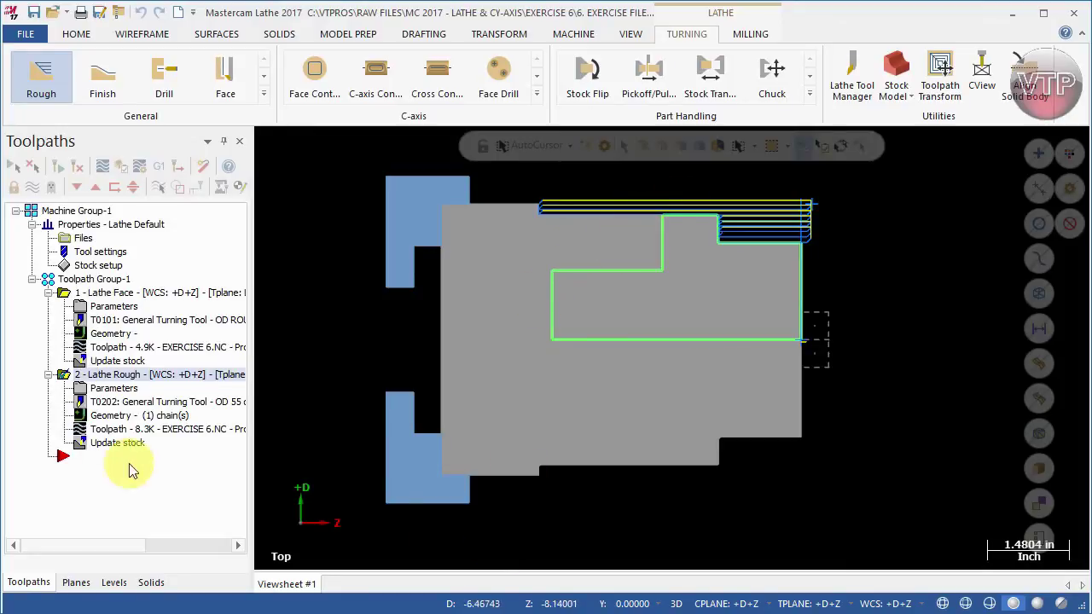
pyautogui.click(107, 389)
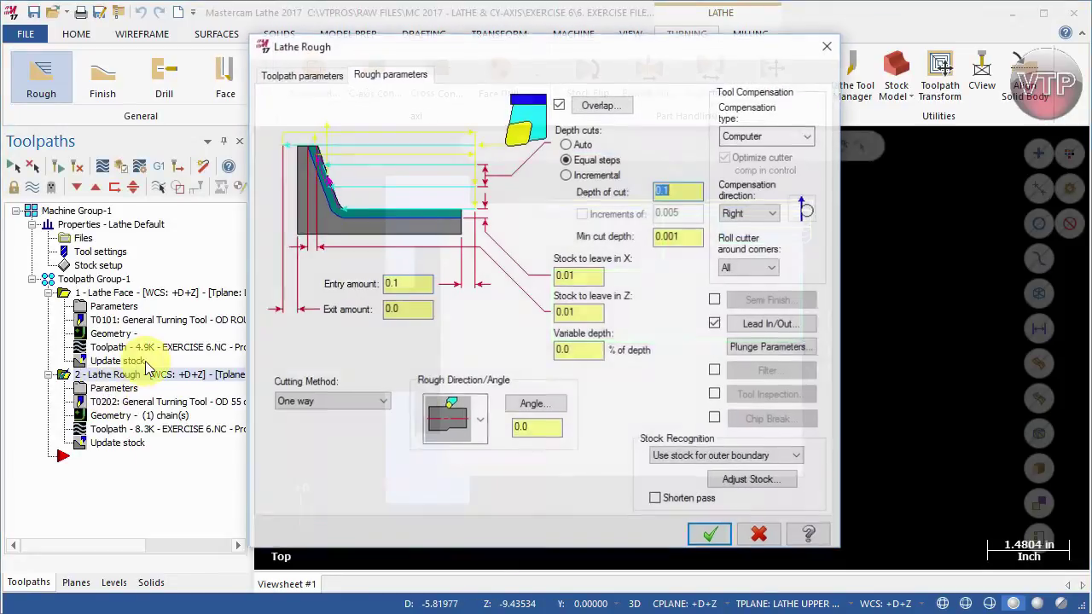
pyautogui.click(737, 348)
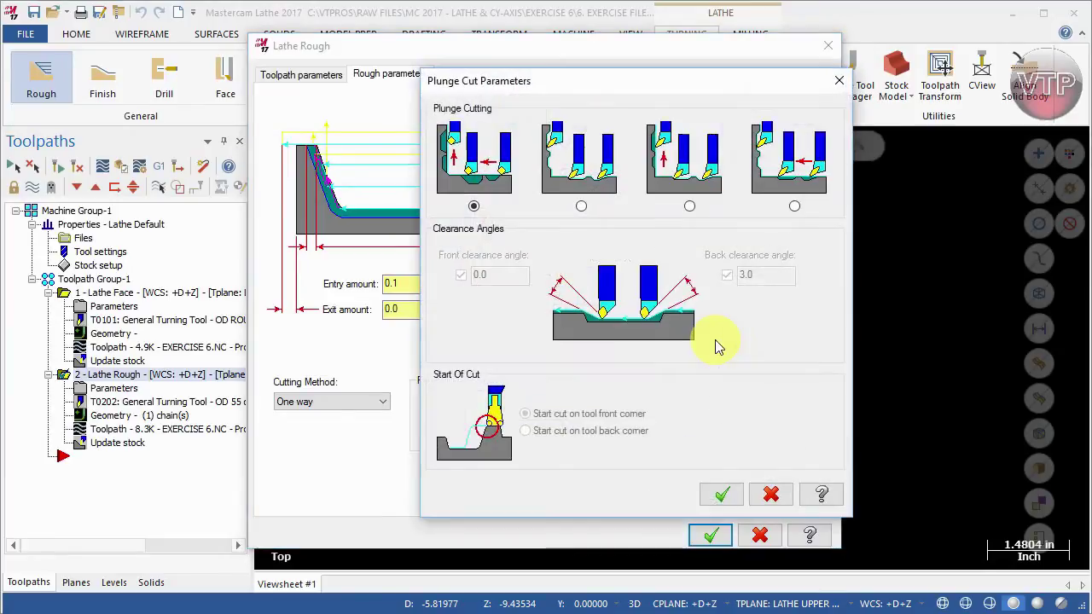
pyautogui.click(689, 207)
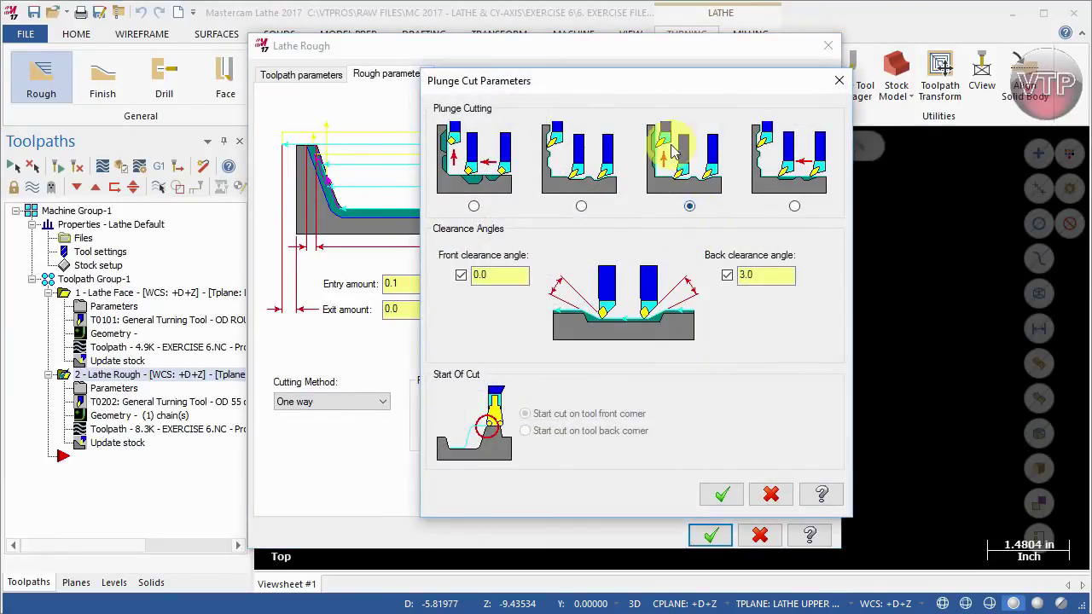
pyautogui.click(725, 273)
pyautogui.doubleClick(746, 275)
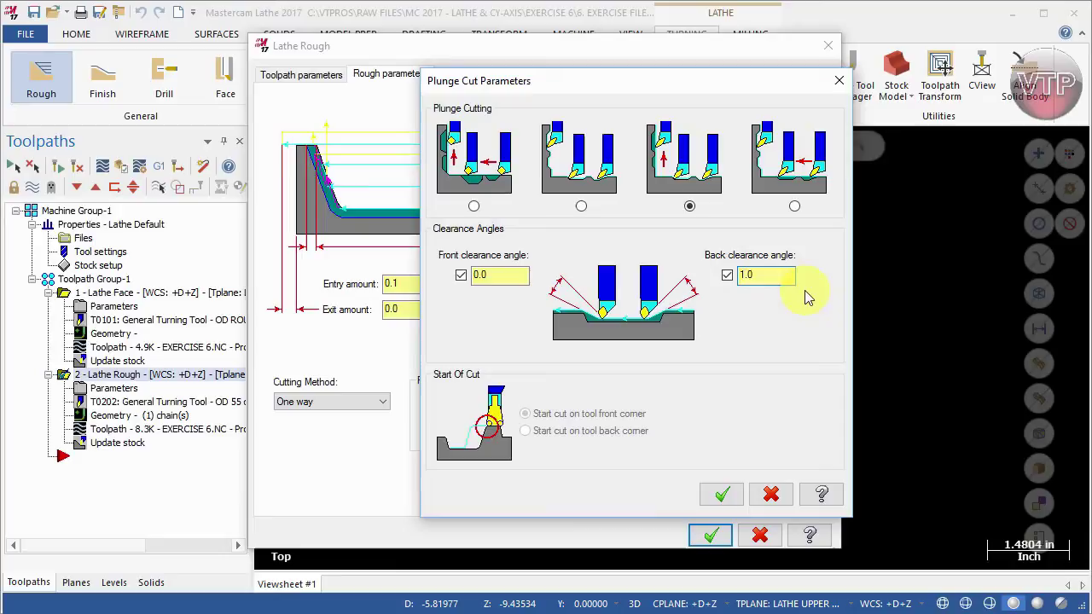
pyautogui.click(742, 275)
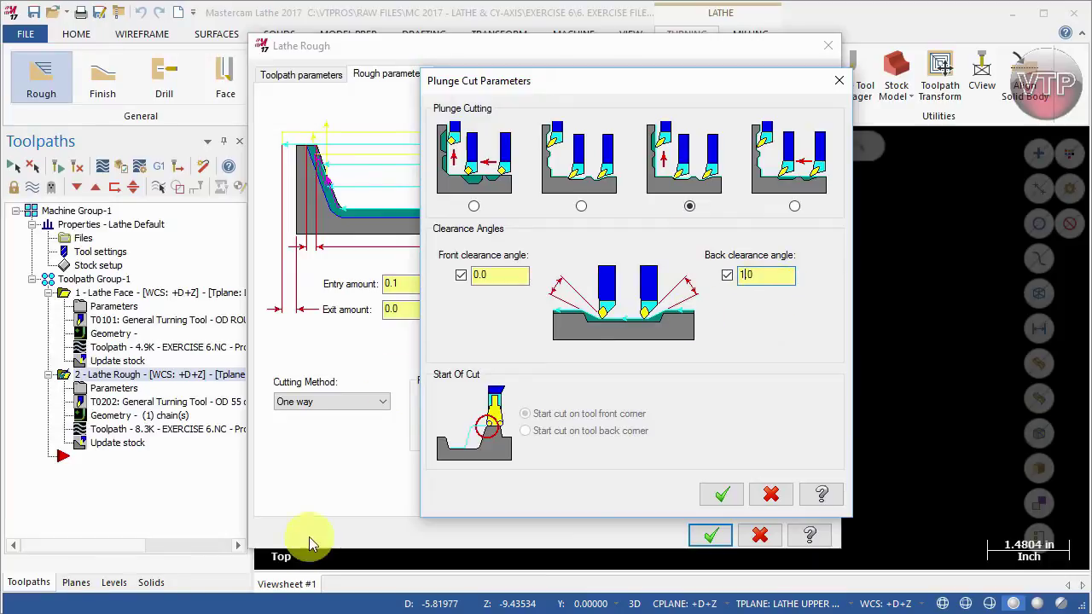
pyautogui.click(722, 494)
pyautogui.click(715, 533)
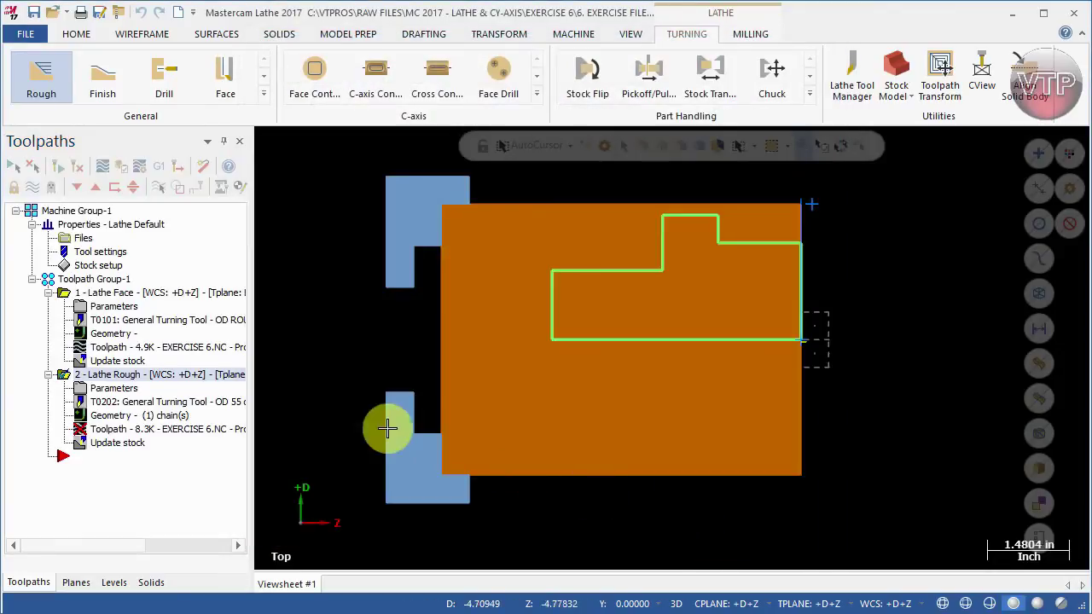
# Regenerate the dirty Lathe Rough toolpath to show passes down the angled section.
pyautogui.click(57, 166)
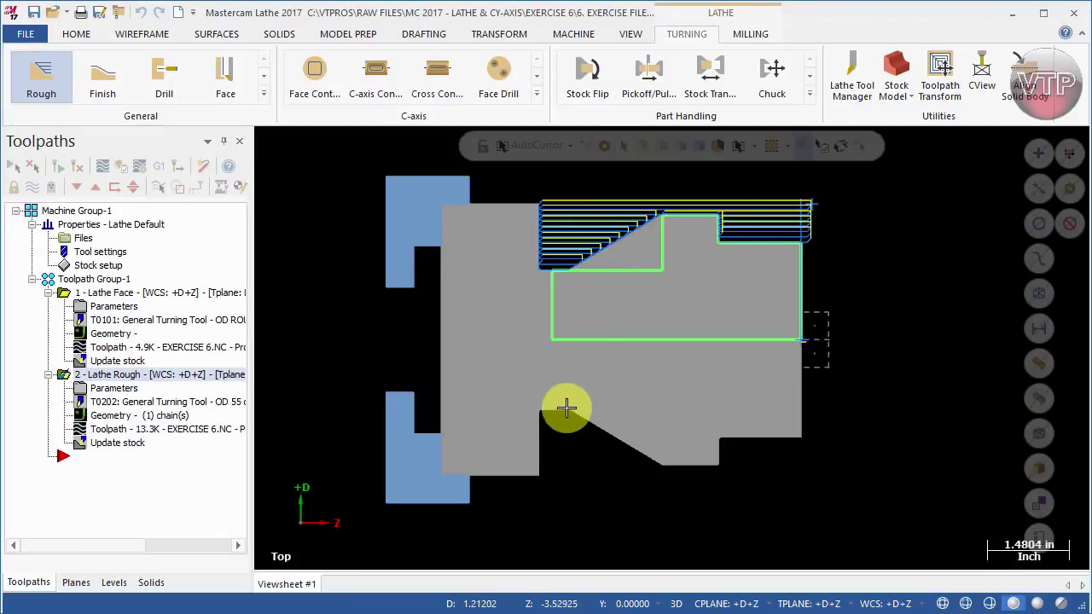
# Create a Lathe Finish toolpath on the last chained contour with tool T2121, commented FINISH O.D.
pyautogui.click(102, 78)
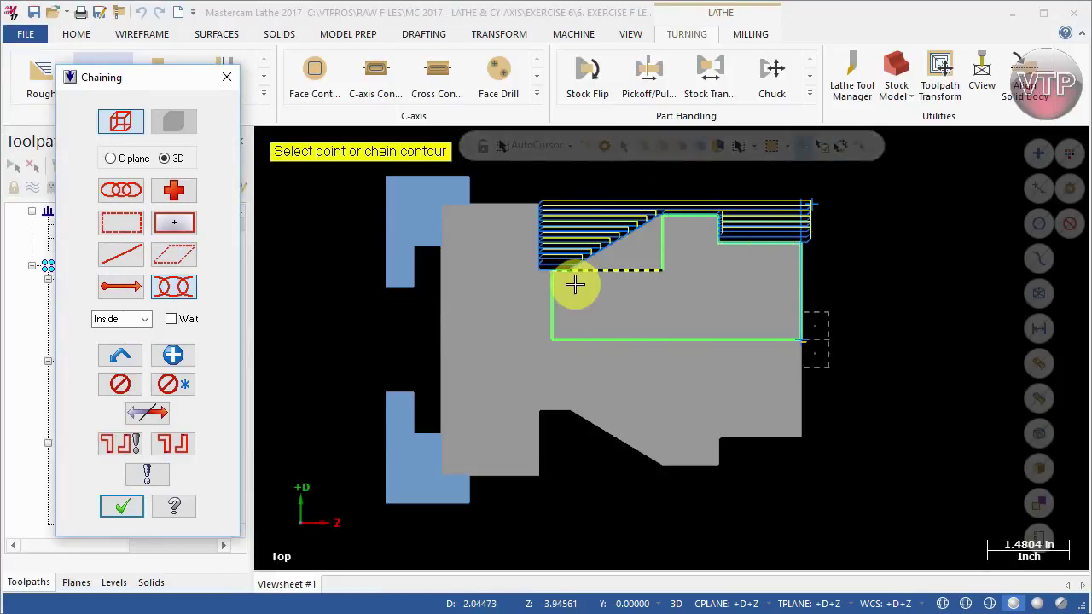
pyautogui.click(124, 356)
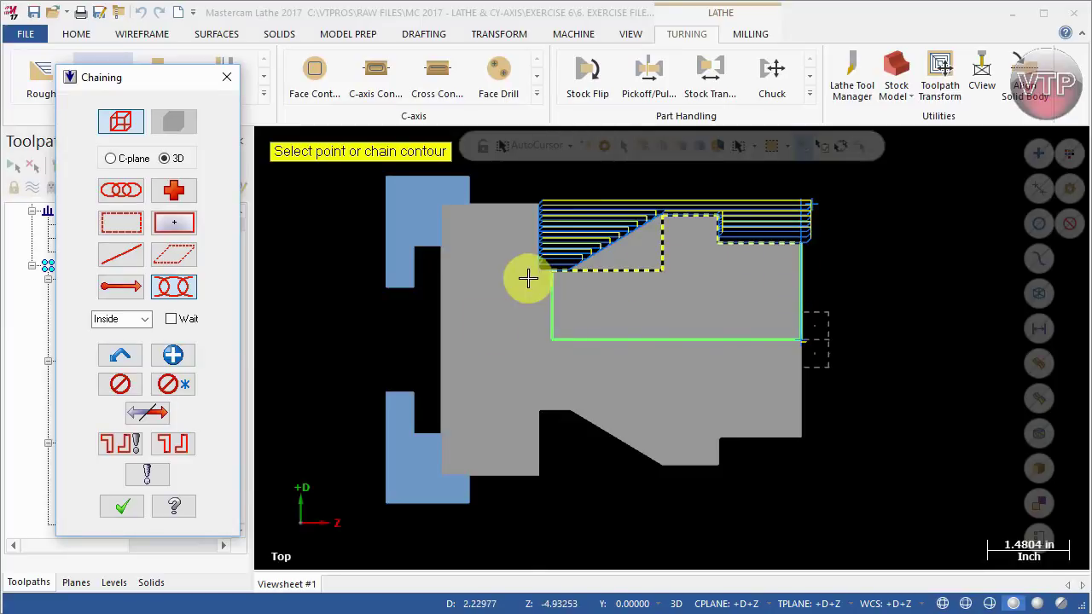
pyautogui.click(120, 509)
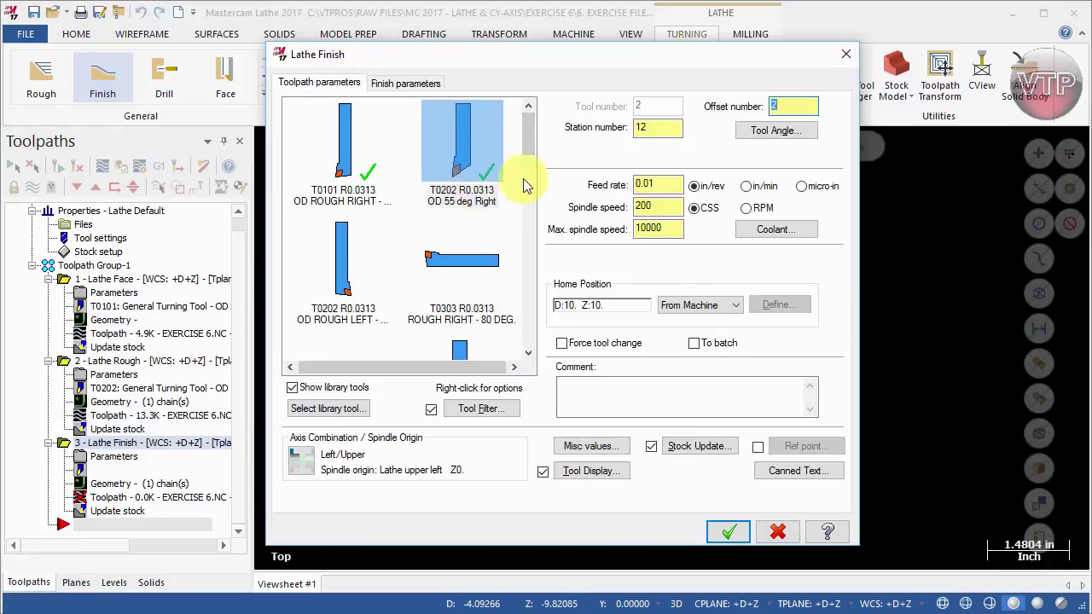
pyautogui.moveTo(529, 134); pyautogui.dragTo(529, 203)
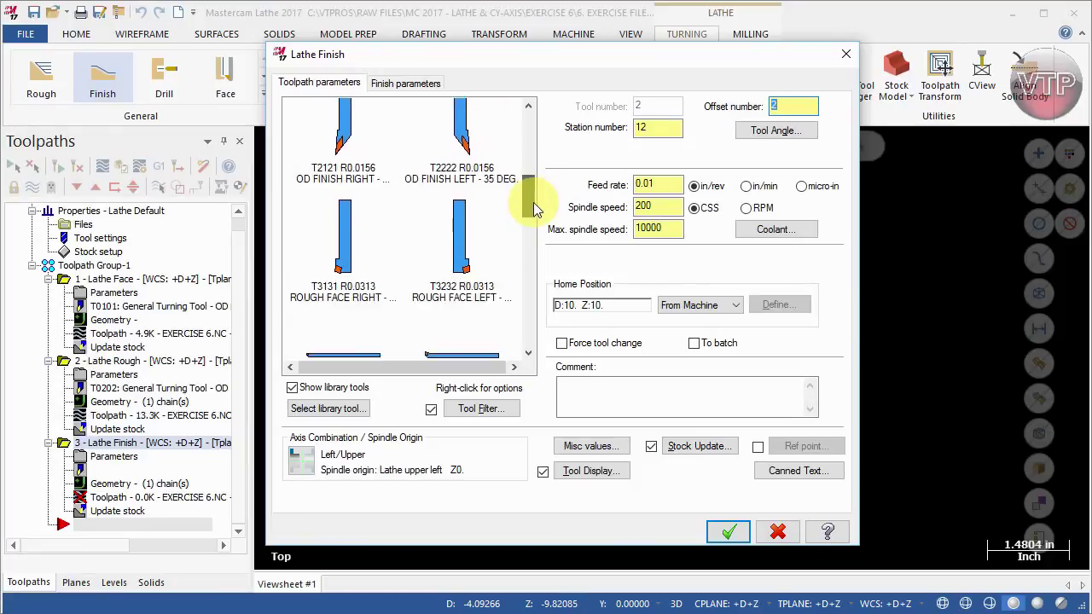
pyautogui.click(377, 168)
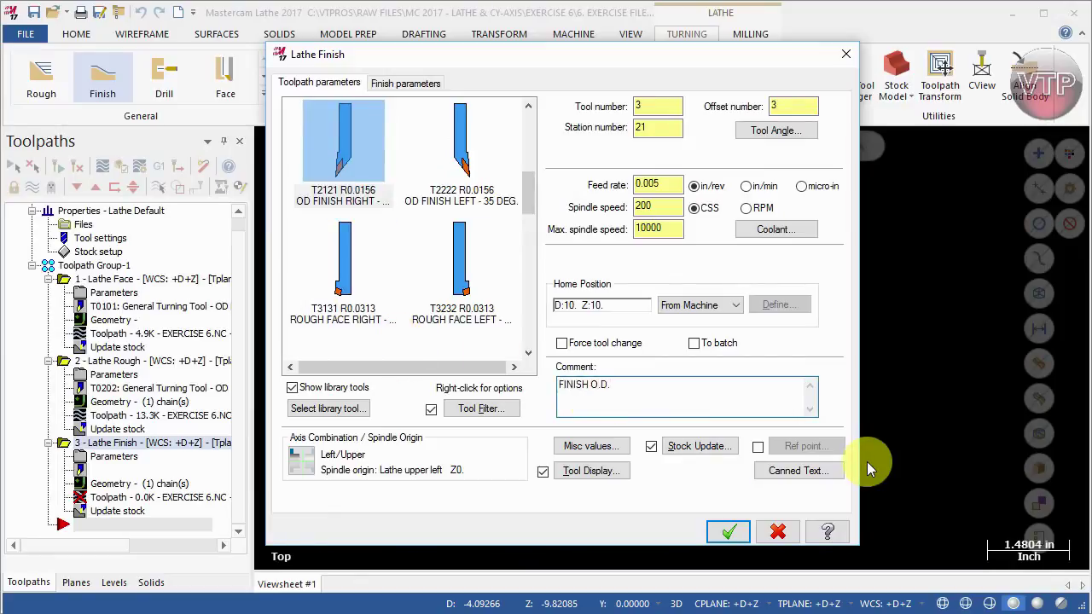
pyautogui.click(404, 83)
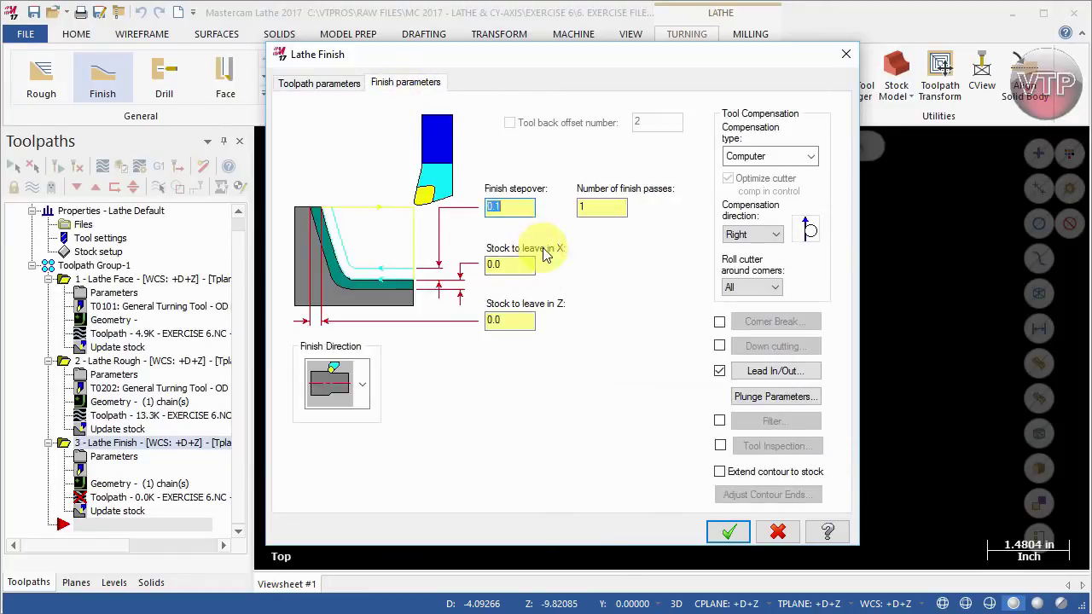
pyautogui.click(718, 538)
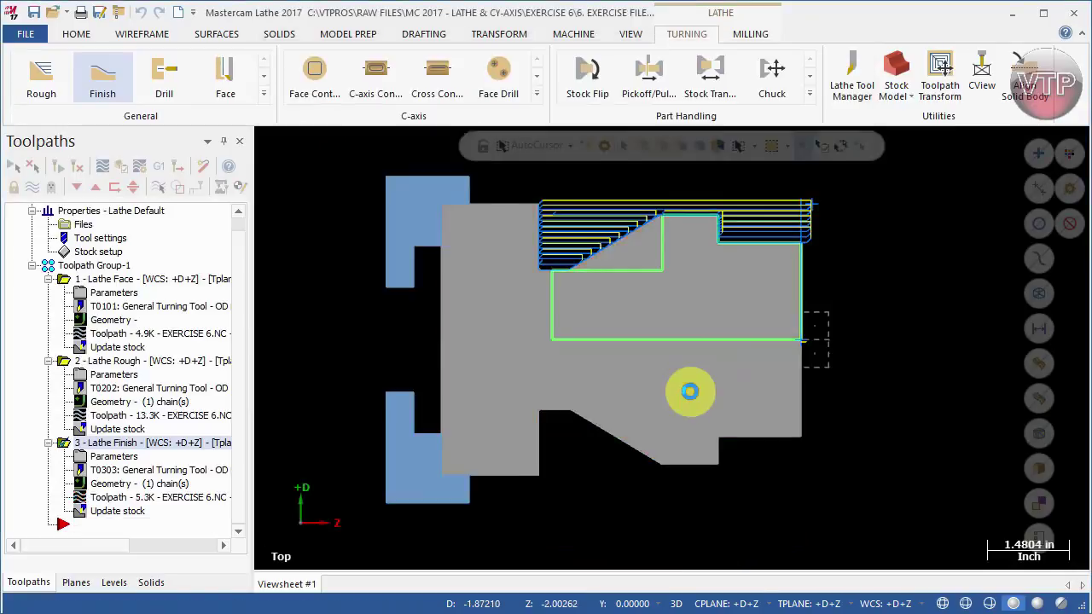
pyautogui.scroll(3, 763, 241)
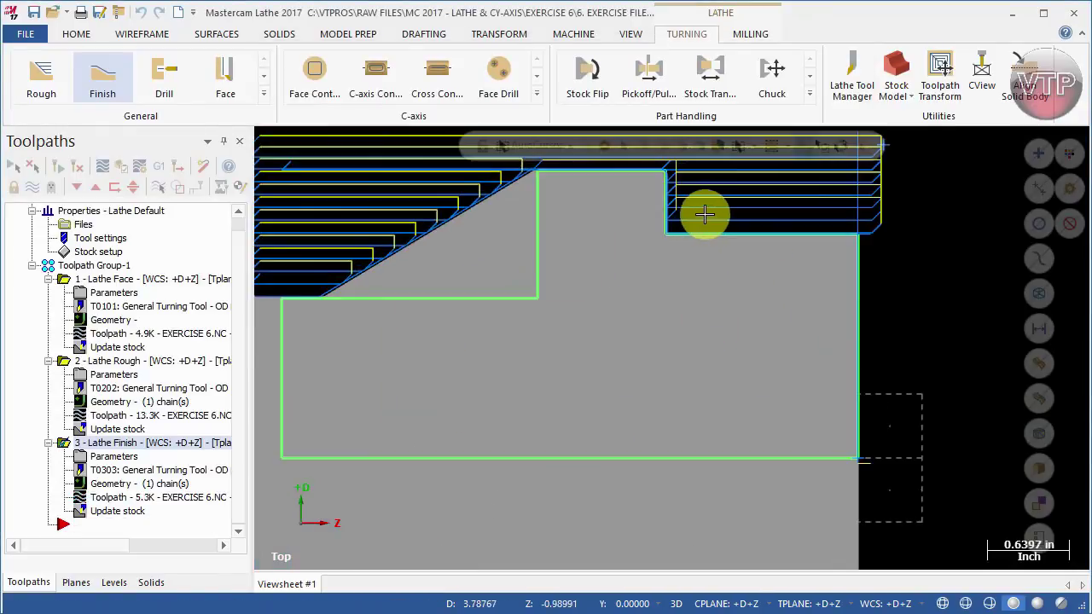
pyautogui.scroll(3, 704, 214)
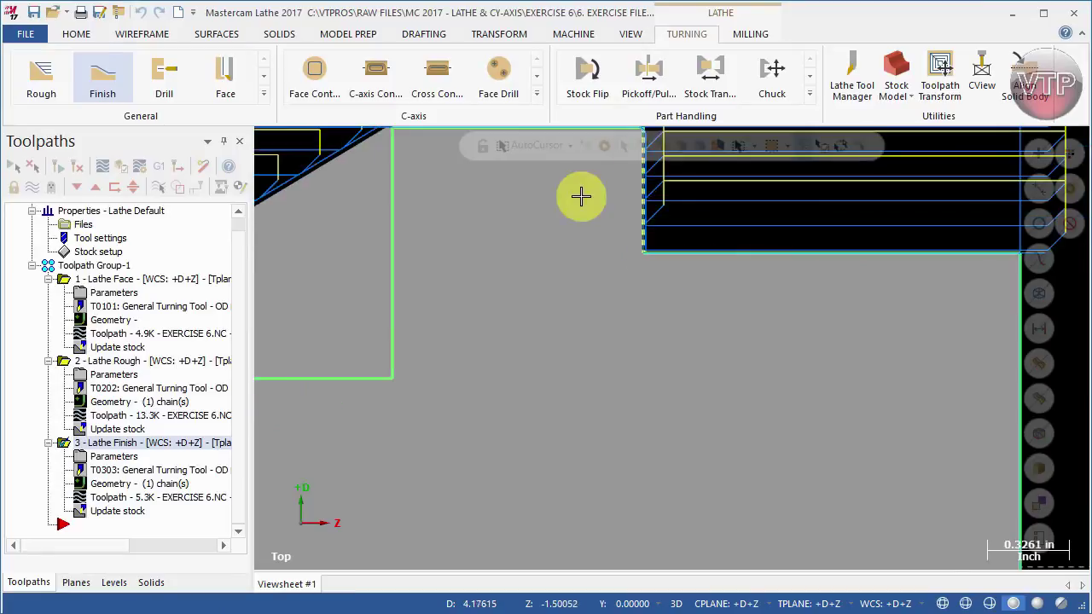
pyautogui.scroll(-4, 580, 256)
pyautogui.scroll(4, 307, 329)
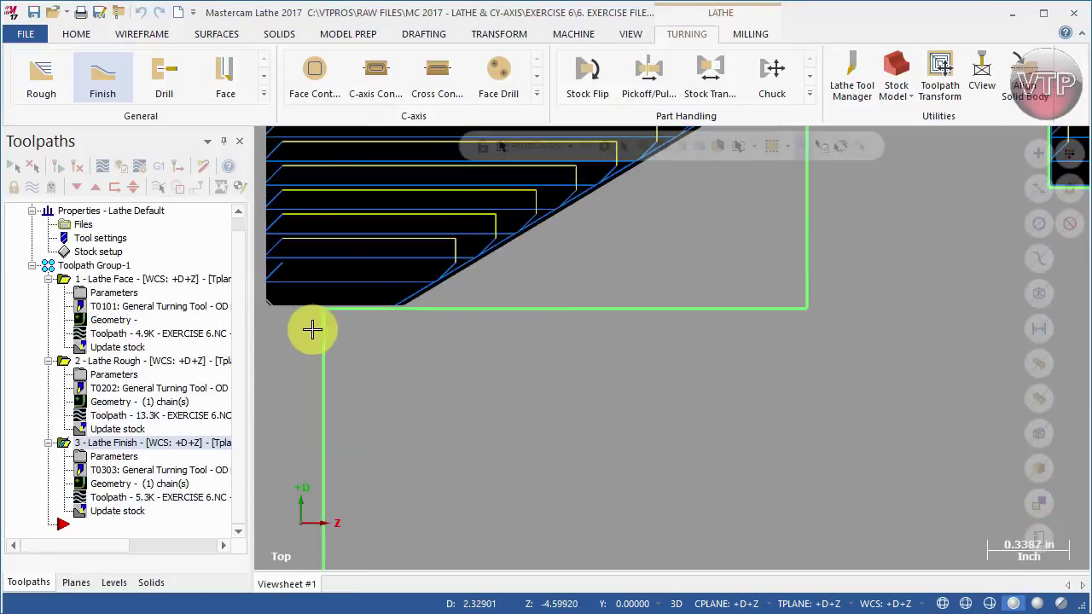
pyautogui.scroll(4, 311, 330)
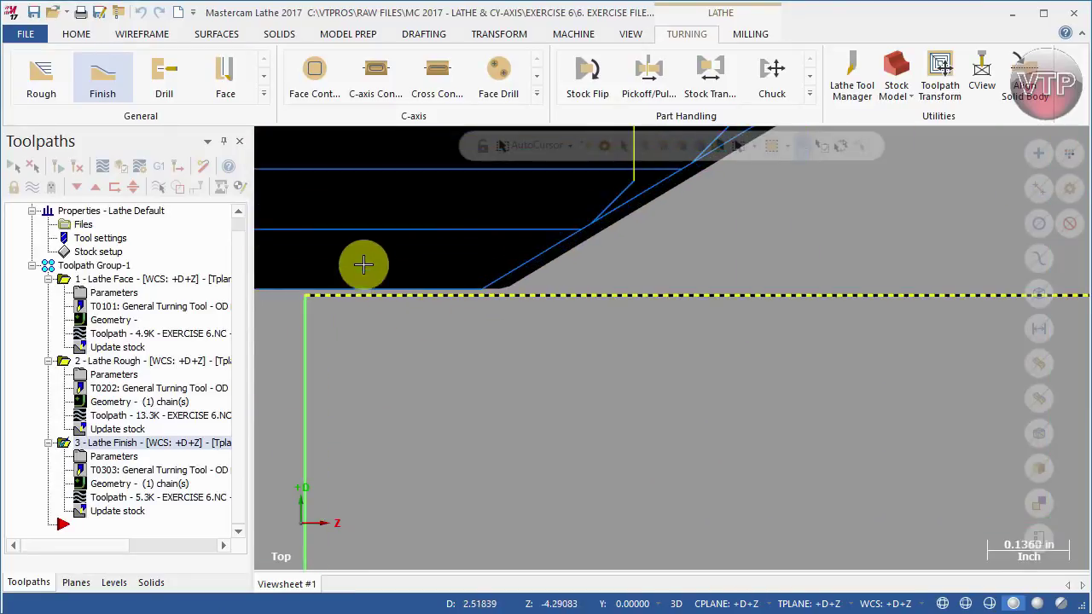
pyautogui.scroll(-4, 870, 339)
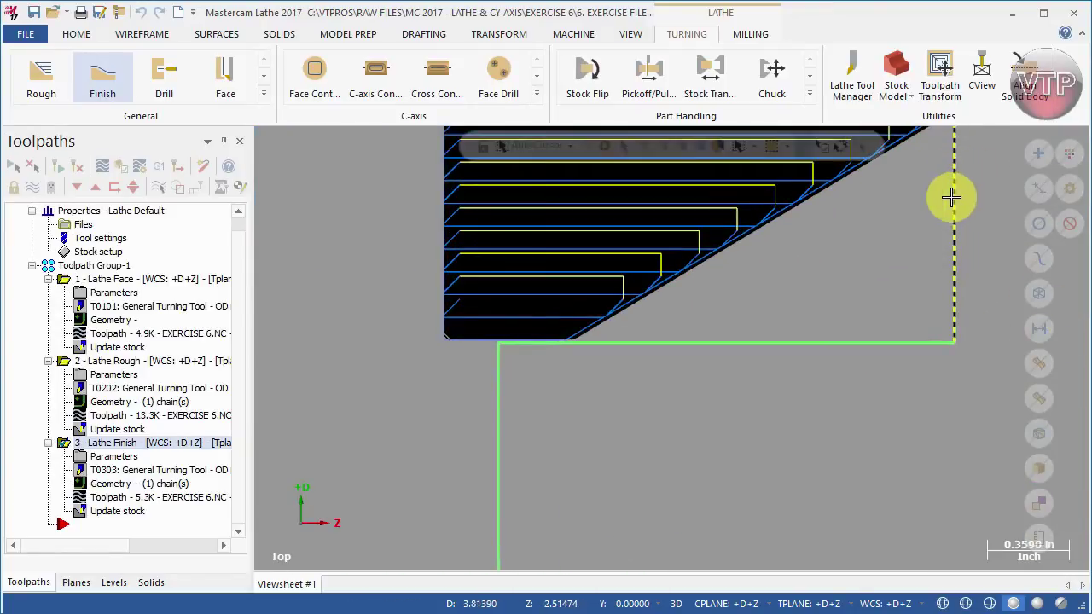
pyautogui.scroll(-2, 949, 185)
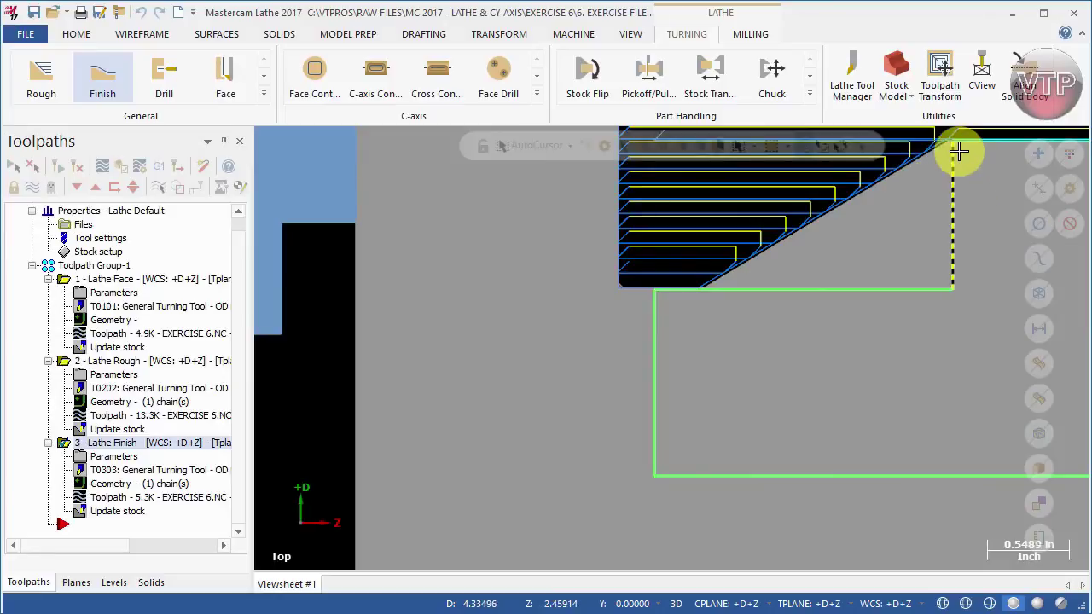
pyautogui.scroll(-3, 959, 151)
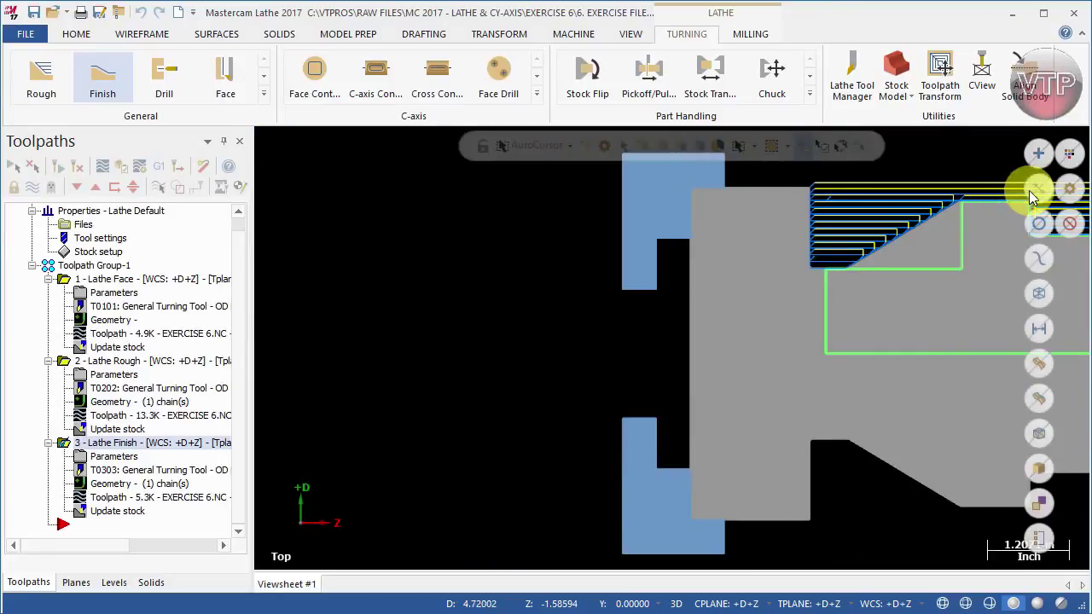
pyautogui.scroll(1, 981, 192)
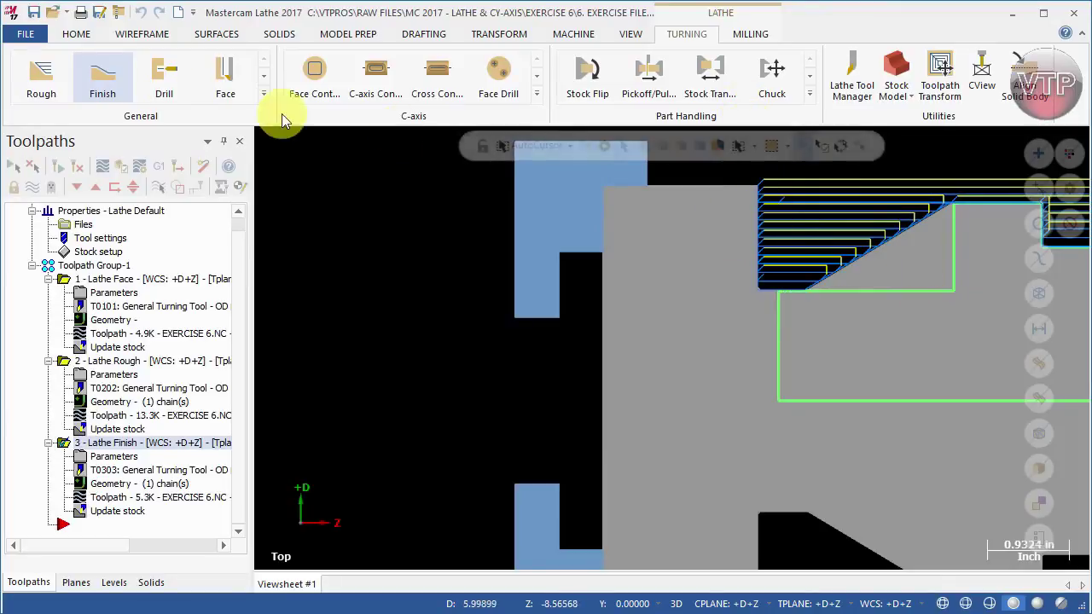
# Start a Rough toolpath chaining the corner's vertical then horizontal edge, with direction reversed.
pyautogui.click(40, 86)
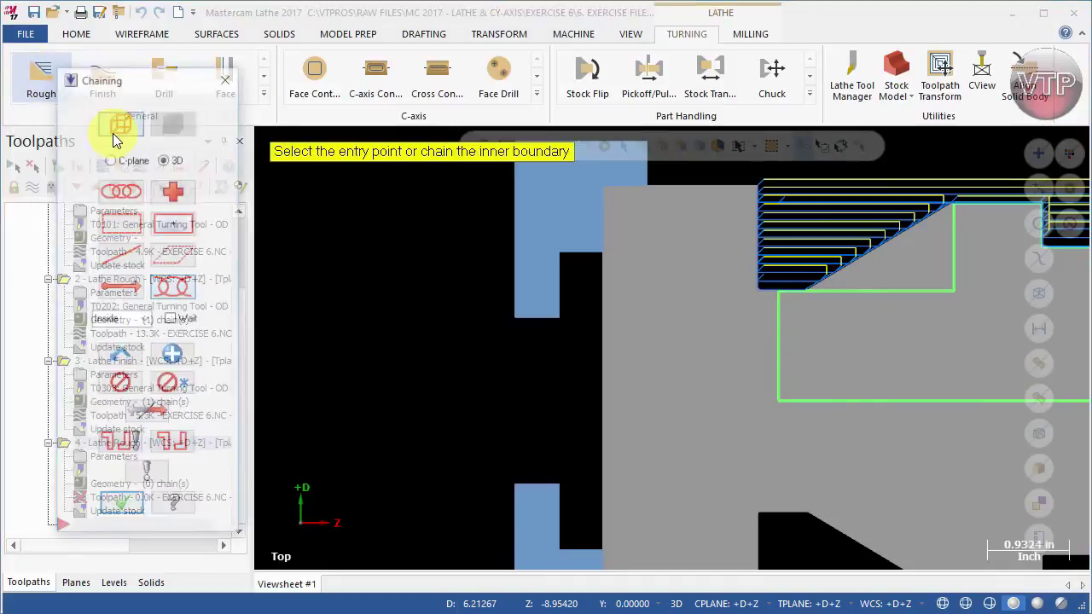
pyautogui.click(956, 226)
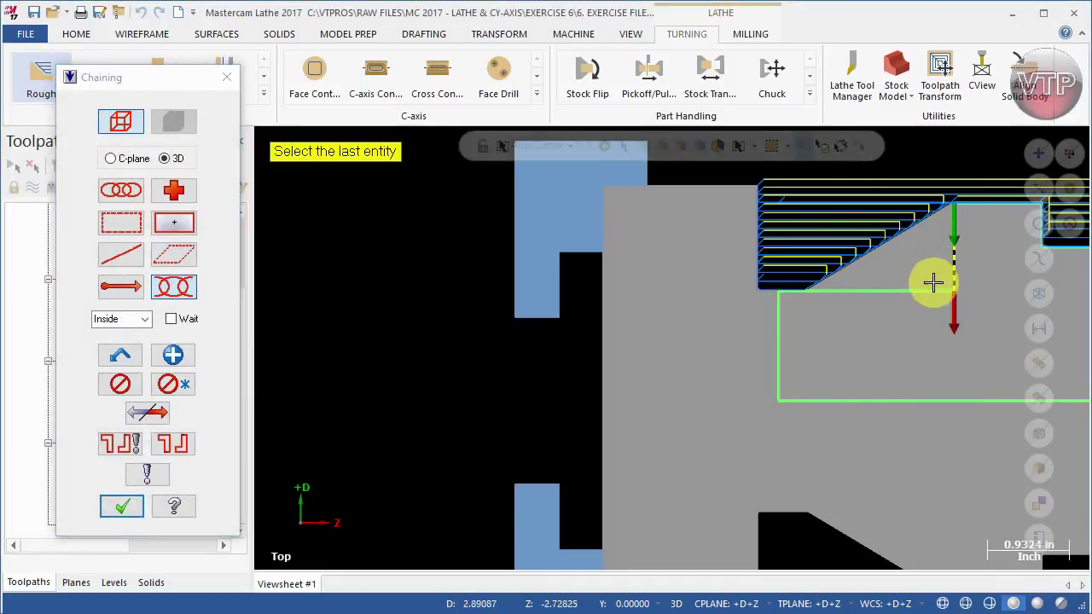
pyautogui.click(930, 291)
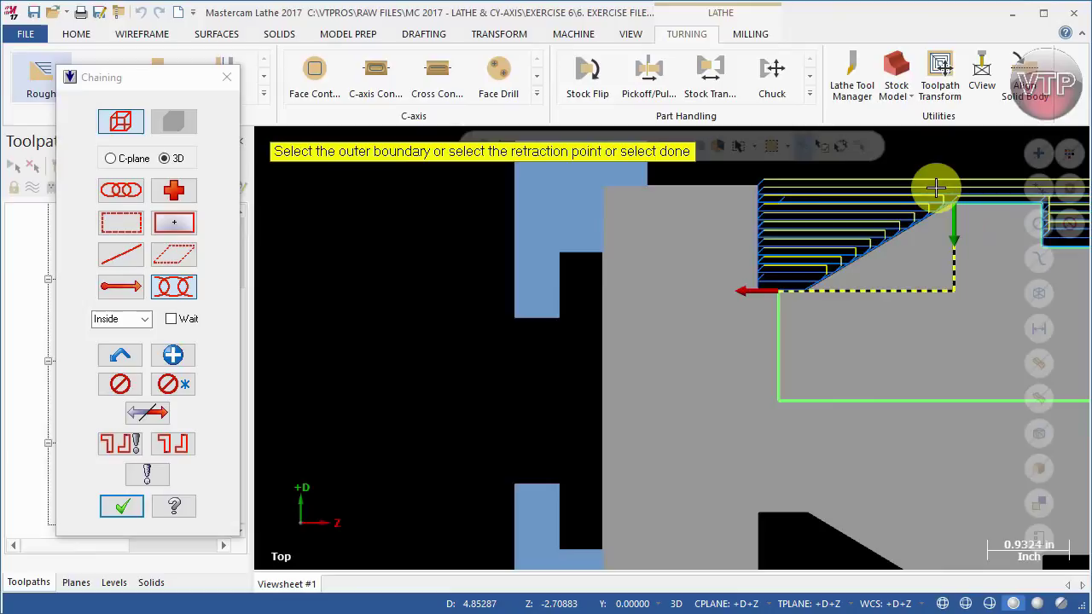
pyautogui.click(147, 414)
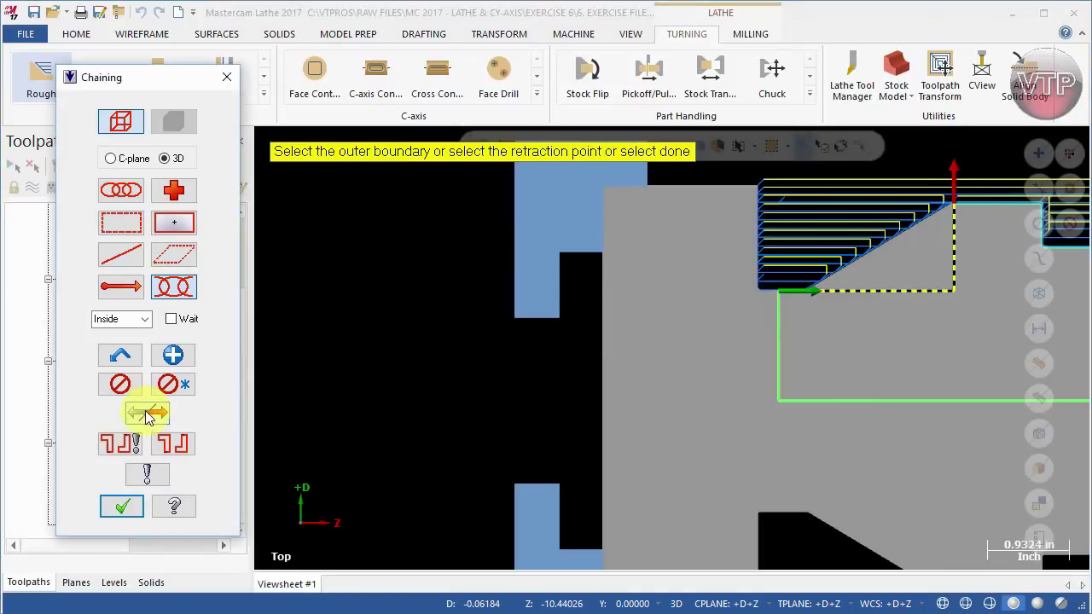
pyautogui.click(120, 507)
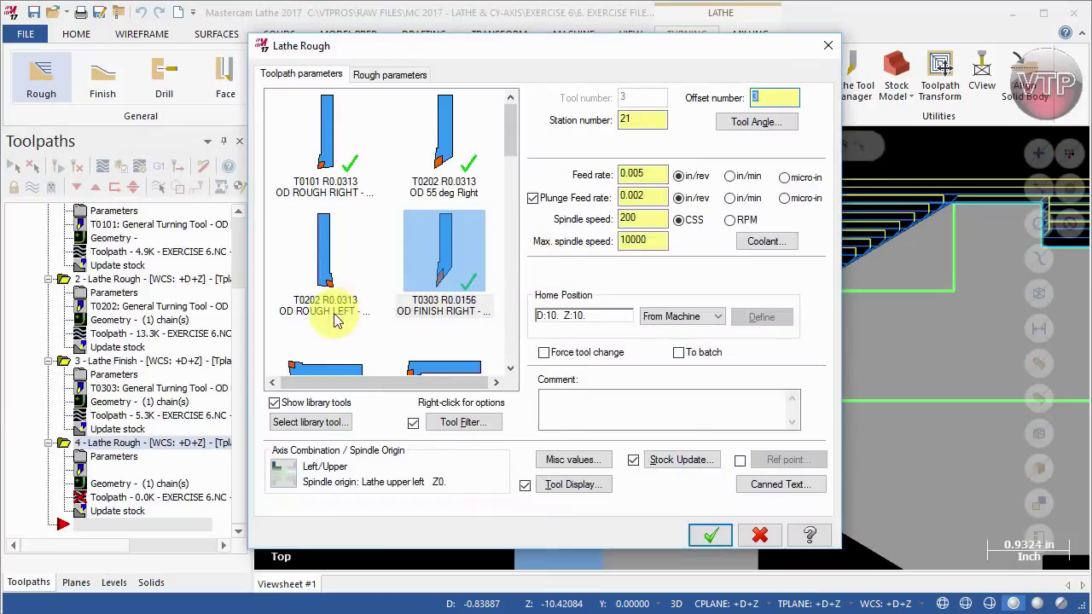
# Pick the T1111 OD 55 deg Left tool for the corner roughing pass.
pyautogui.moveTo(516, 124); pyautogui.dragTo(513, 177)
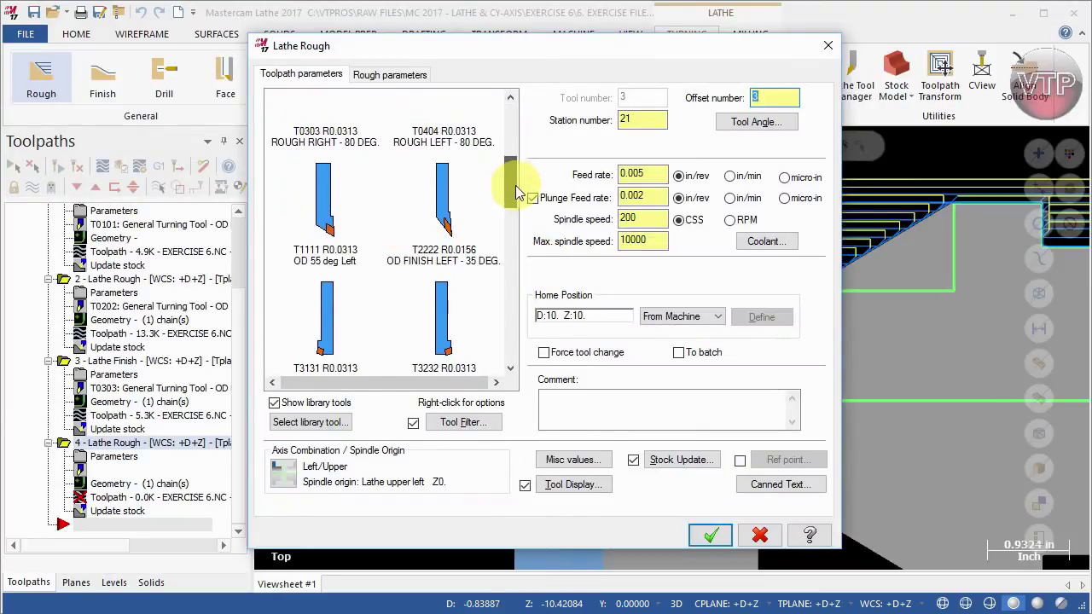
pyautogui.click(333, 270)
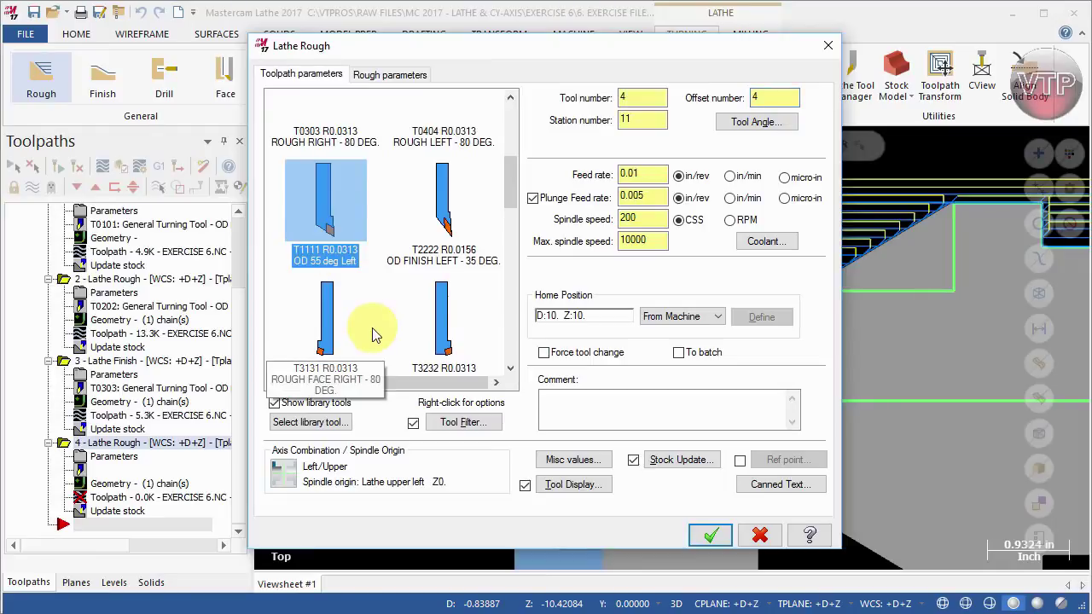
pyautogui.click(579, 408)
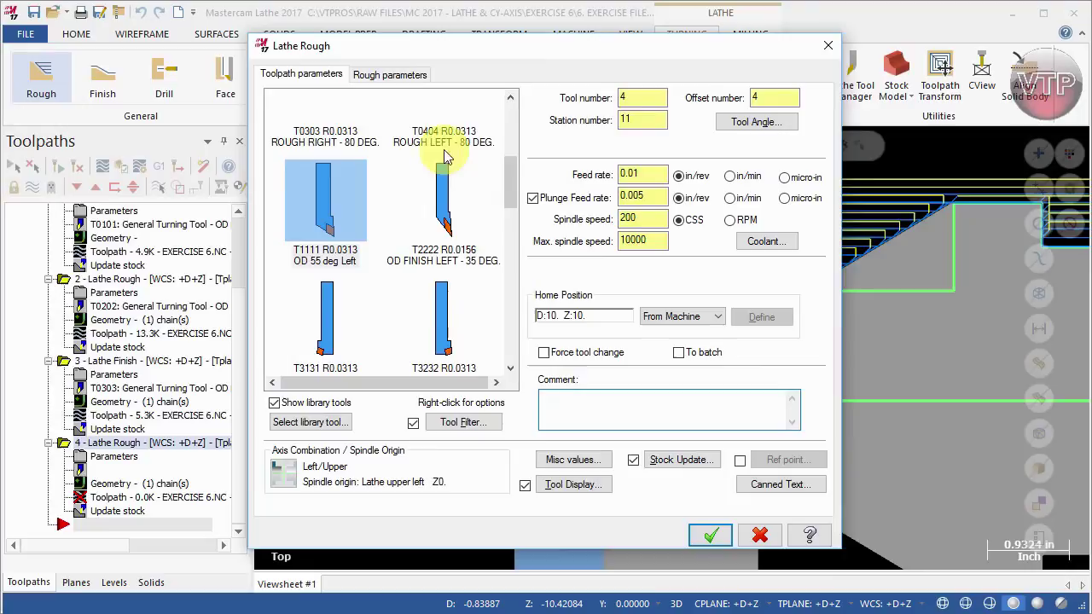
pyautogui.click(385, 75)
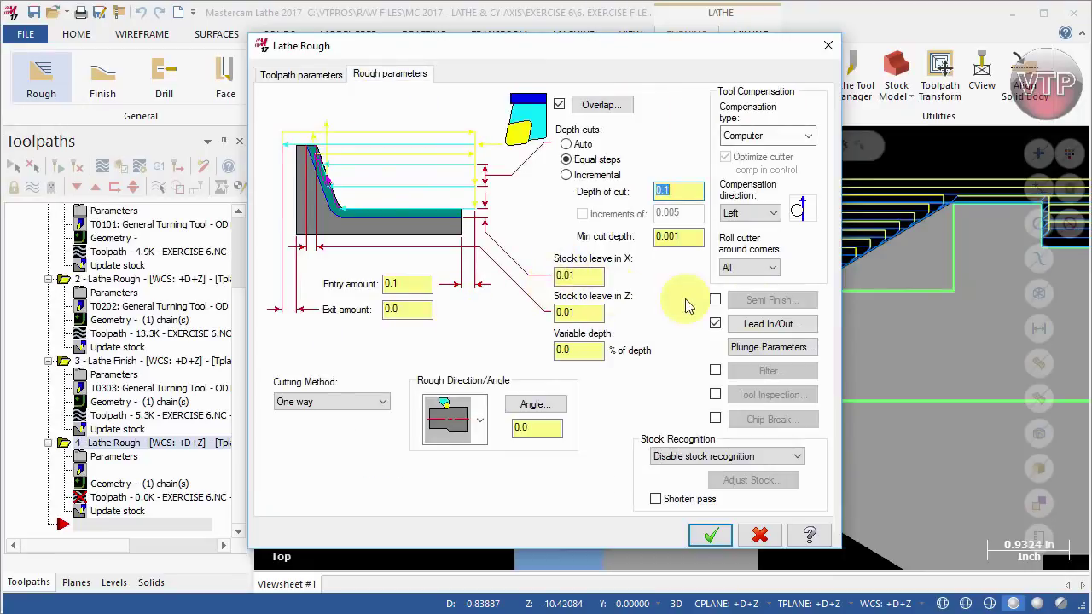
# Allow only front clearance angle plunges and generate the corner rough toolpath.
pyautogui.click(772, 348)
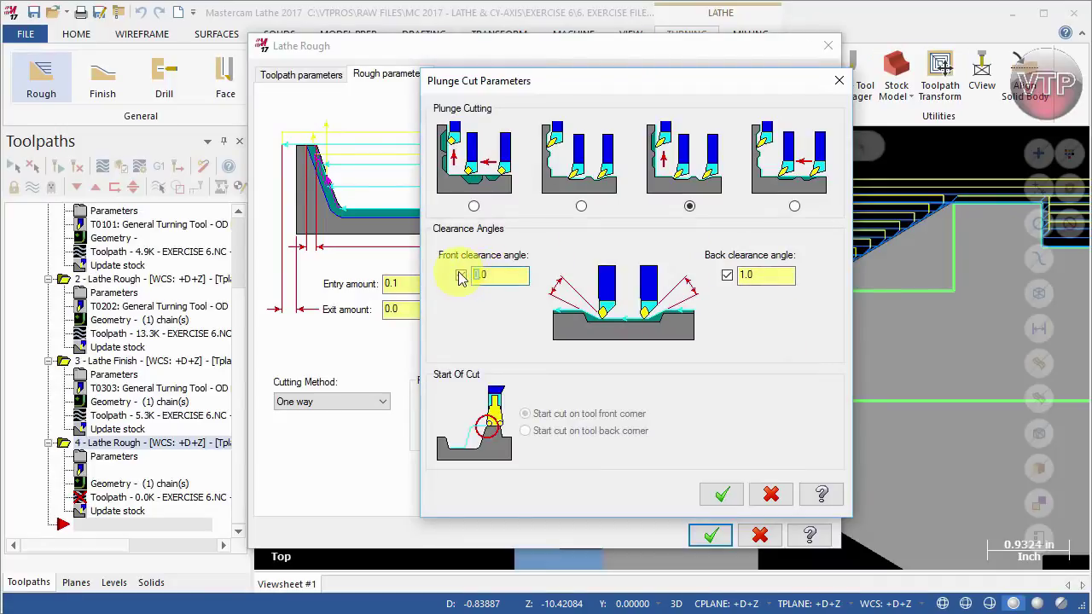
pyautogui.click(726, 276)
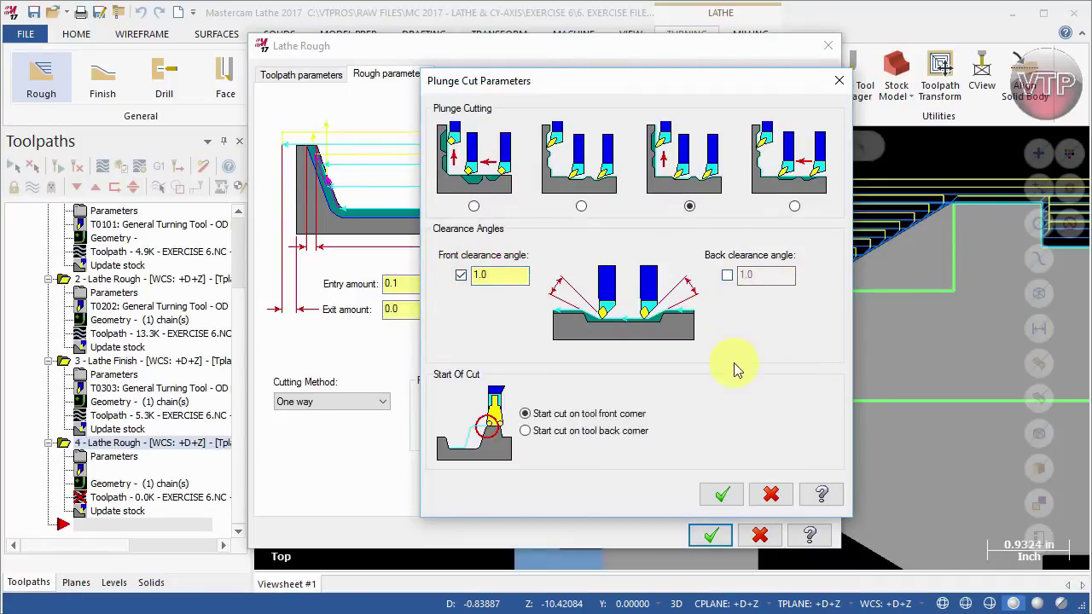
pyautogui.click(745, 495)
pyautogui.click(718, 531)
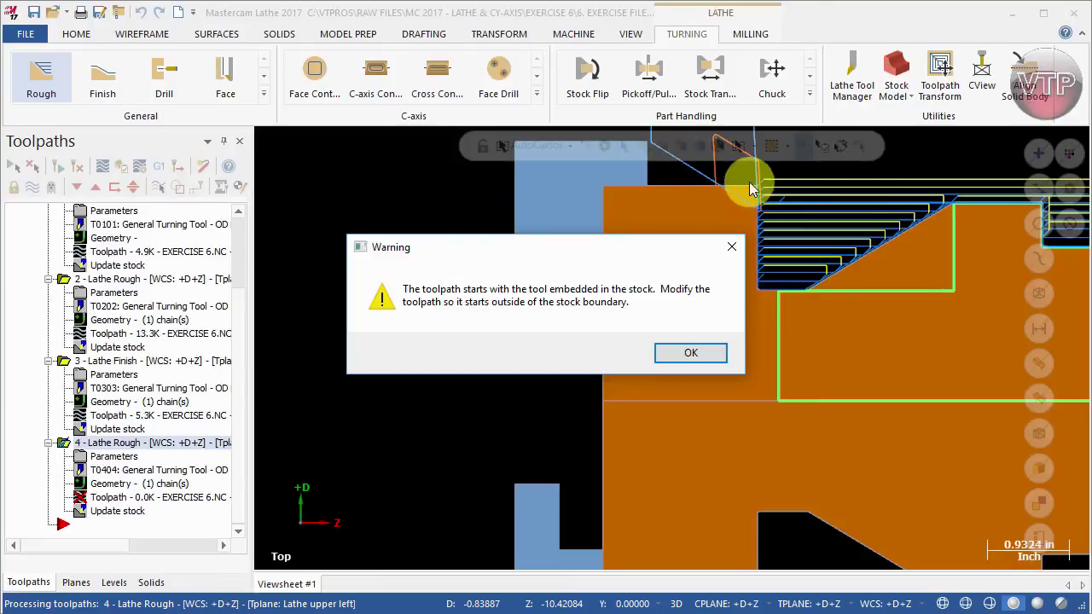
# Dismiss the embedded-tool warning, decline saving, and drop the failed fourth Lathe Rough operation.
pyautogui.click(696, 353)
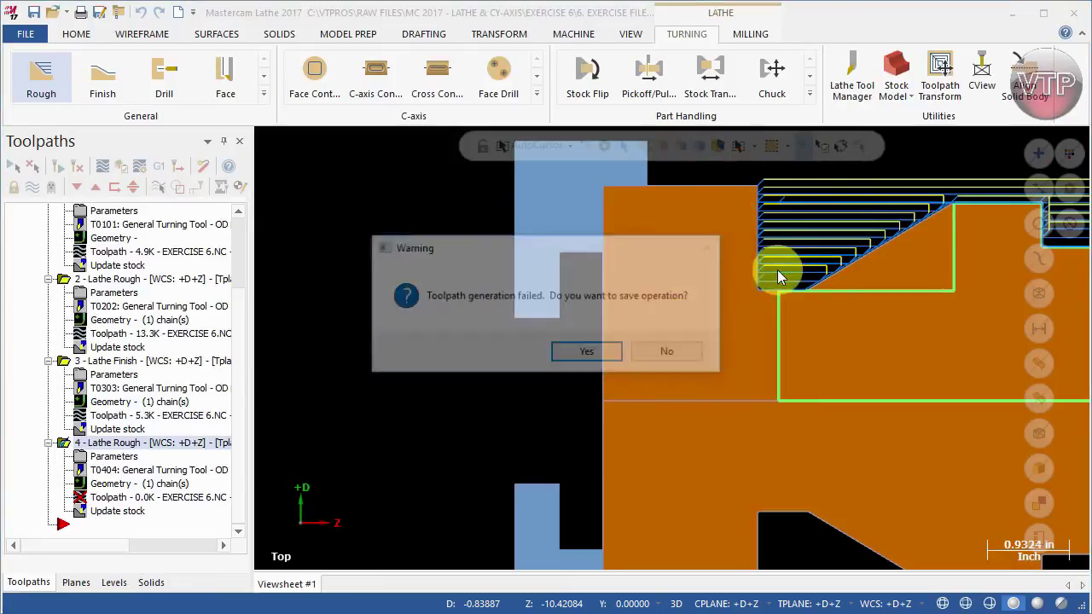
pyautogui.click(657, 351)
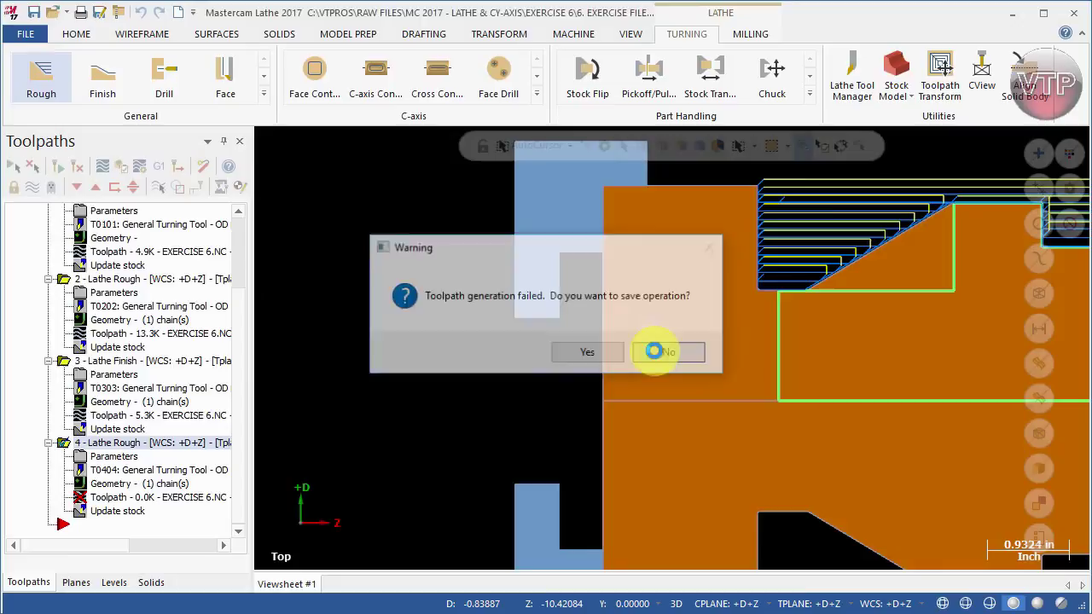
pyautogui.click(588, 355)
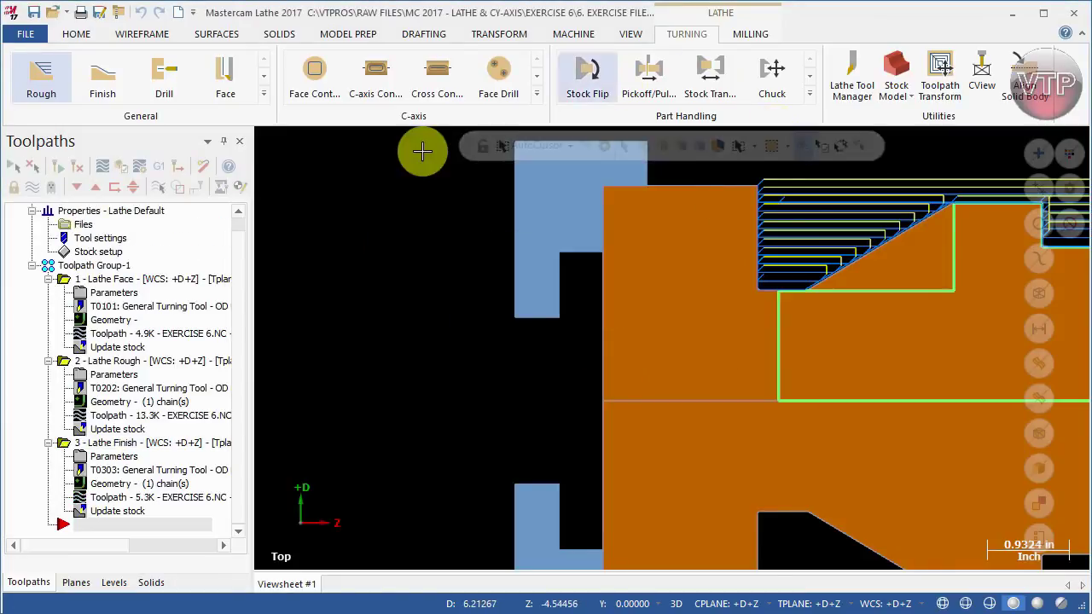
# Start a Groove toolpath in Chain mode along the corner's vertical wall and horizontal floor.
pyautogui.click(264, 93)
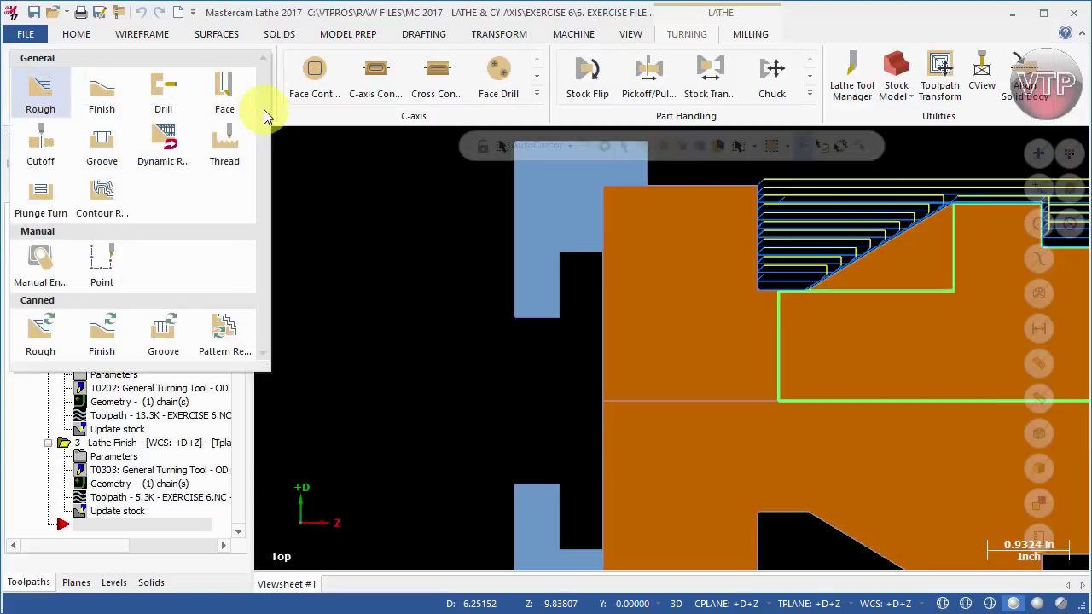
pyautogui.click(101, 145)
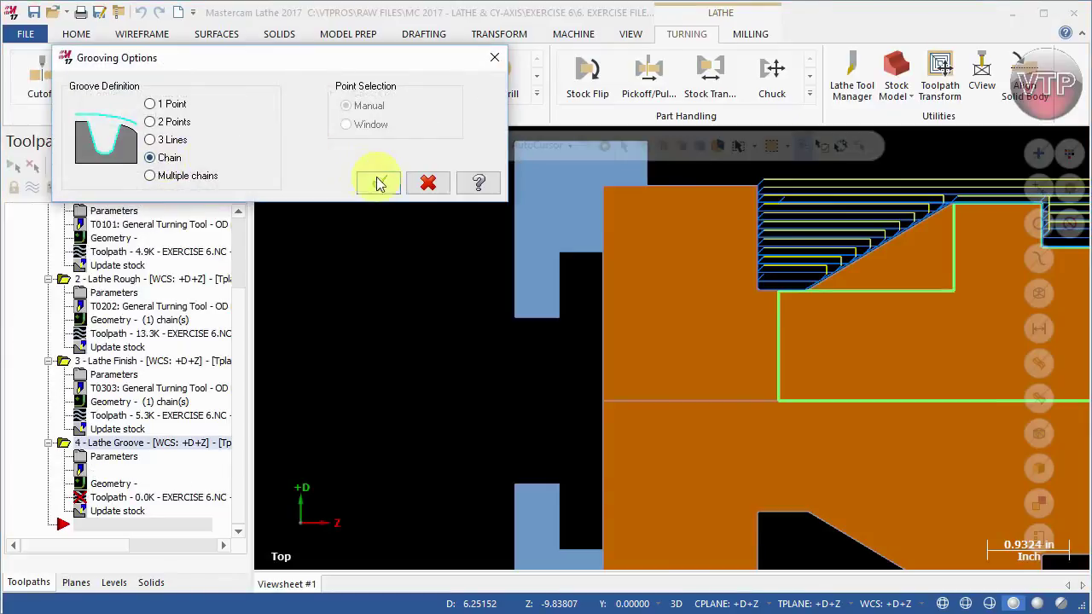
pyautogui.click(378, 184)
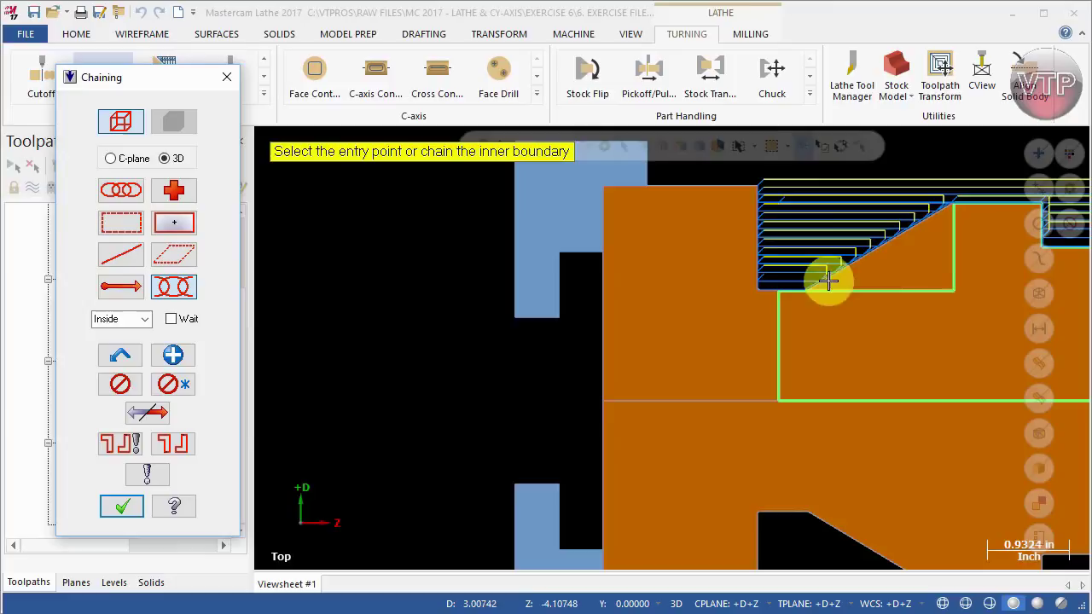
pyautogui.click(952, 245)
pyautogui.click(931, 290)
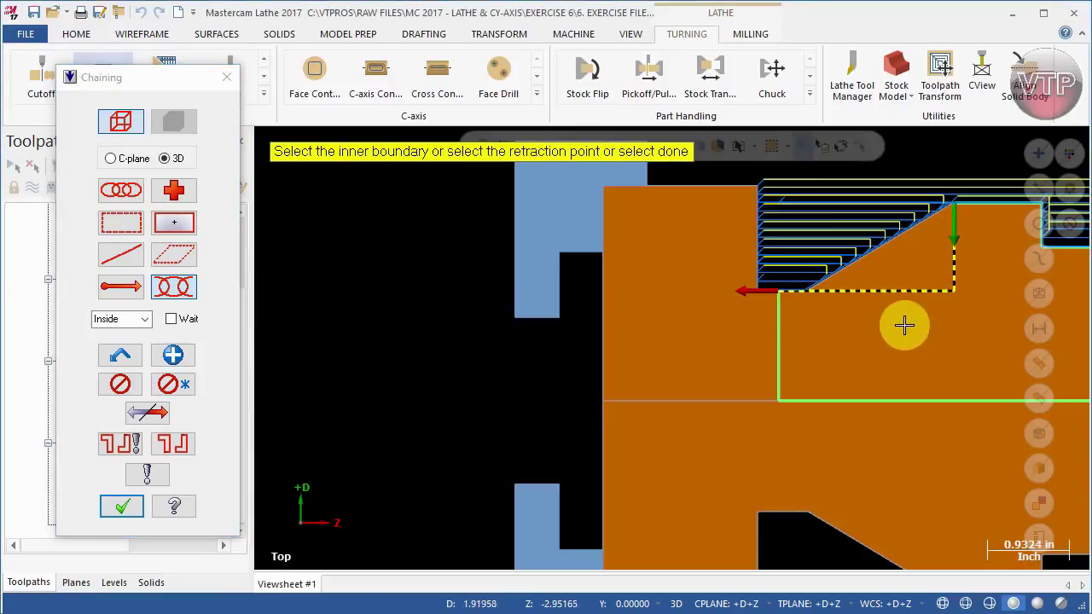
pyautogui.click(117, 508)
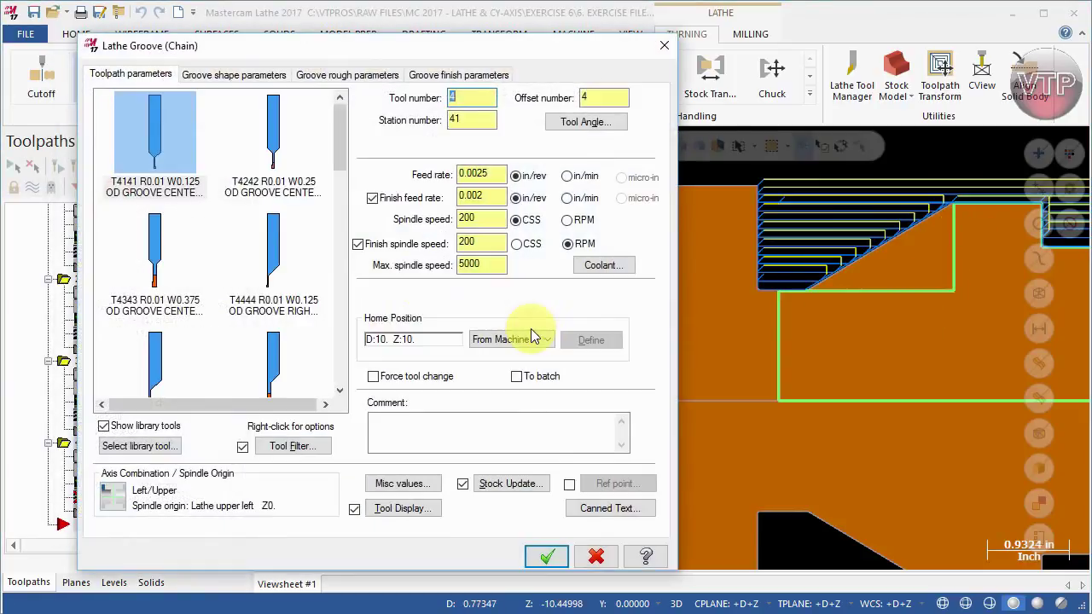
# Assign the 0.25-wide T4242 grooving tool with a GROVE OPERATION comment, using stock as the outer boundary, then review the rough and finish settings.
pyautogui.click(281, 189)
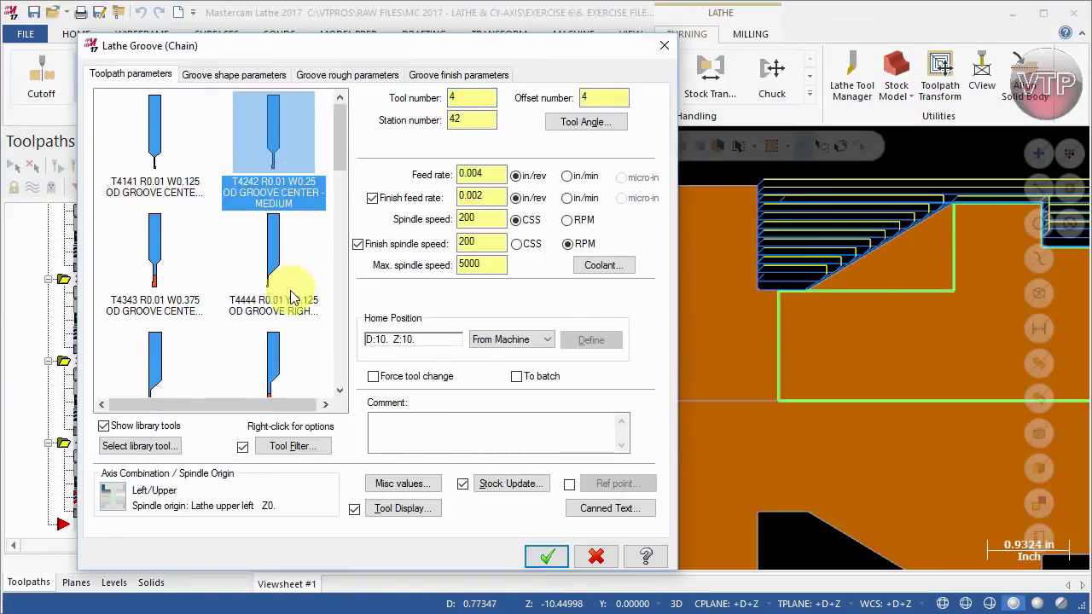
pyautogui.click(408, 431)
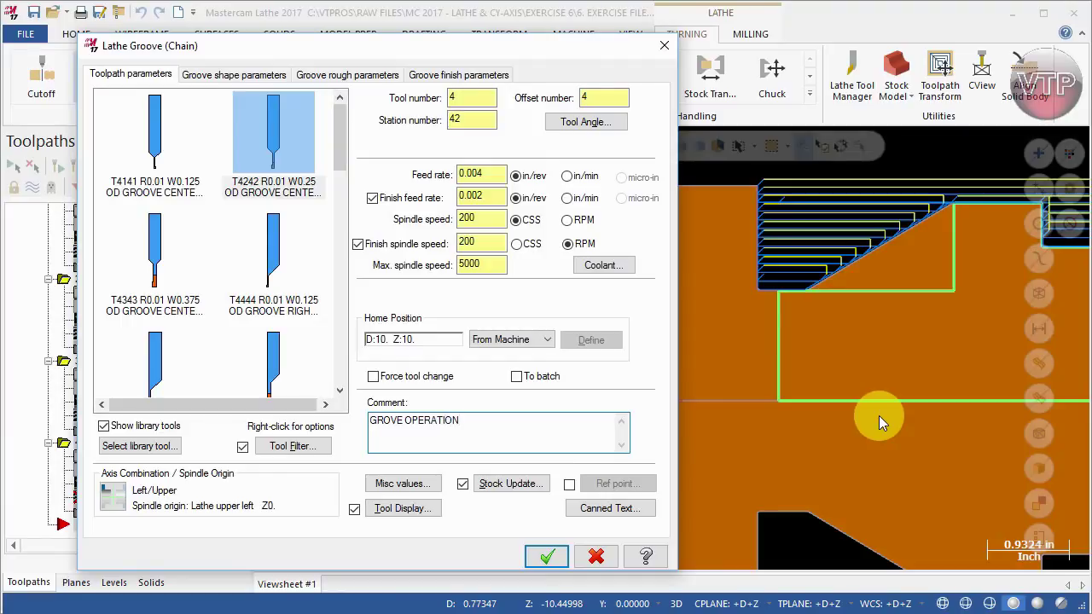
pyautogui.click(232, 74)
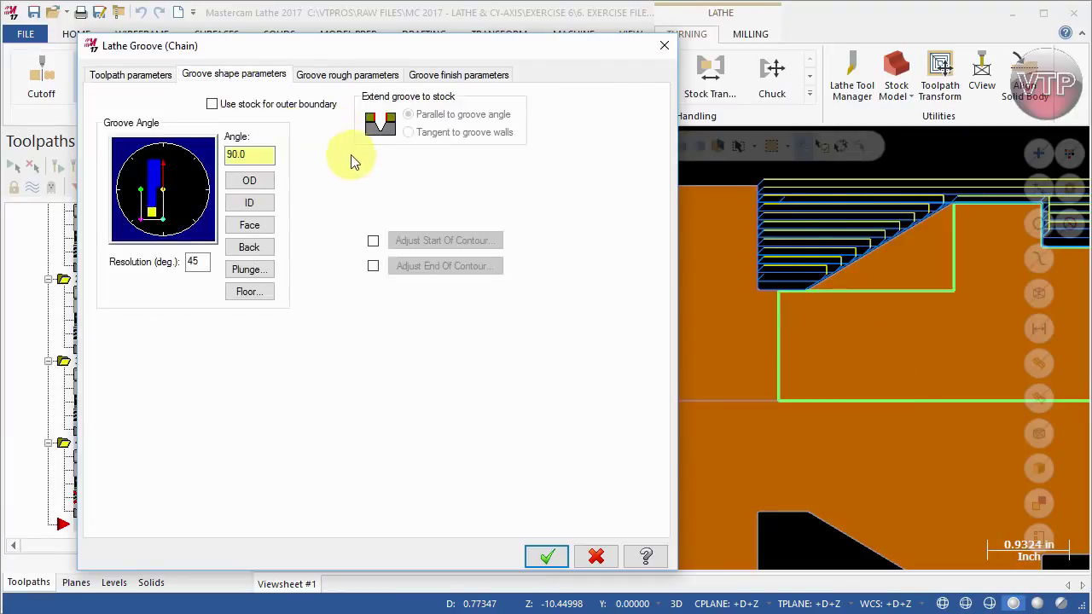
pyautogui.click(243, 104)
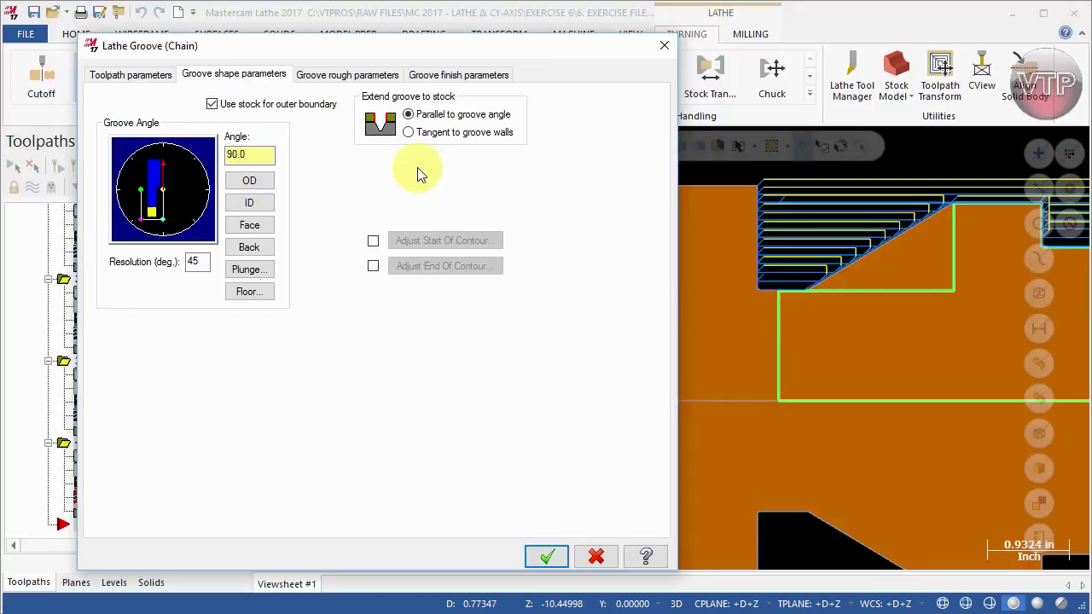
pyautogui.click(348, 76)
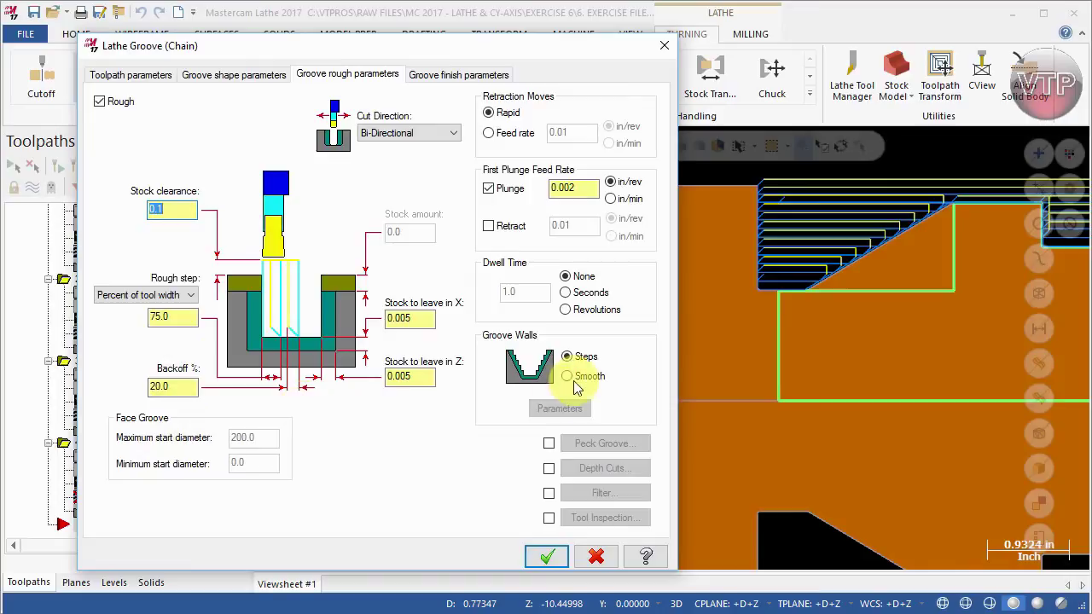
pyautogui.click(432, 77)
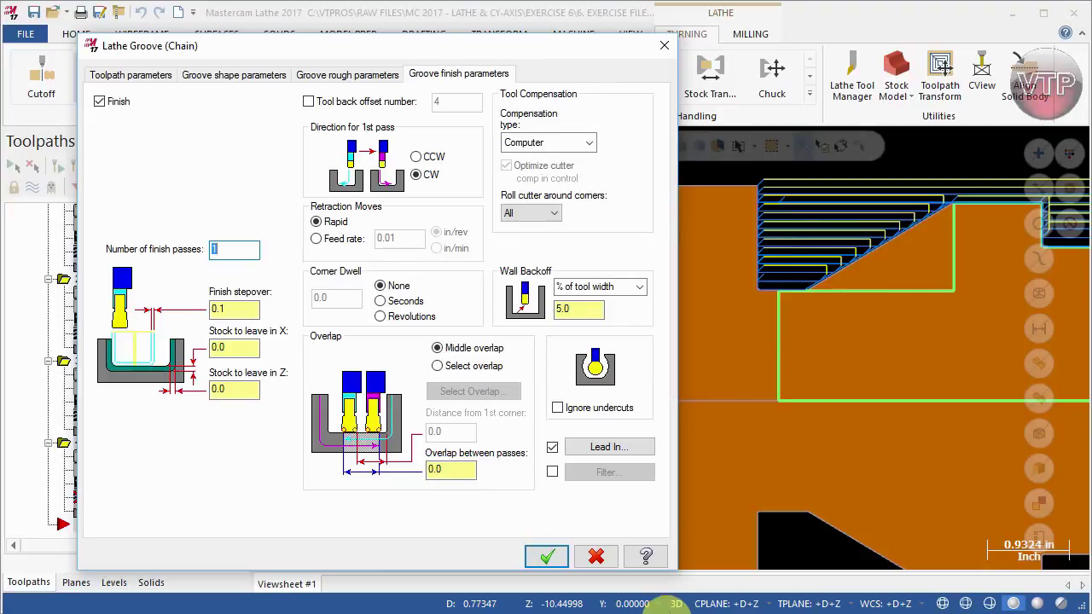
# Point the finish second-pass lead-in straight down at -90.0° and generate the Lathe Groove toolpath.
pyautogui.click(609, 447)
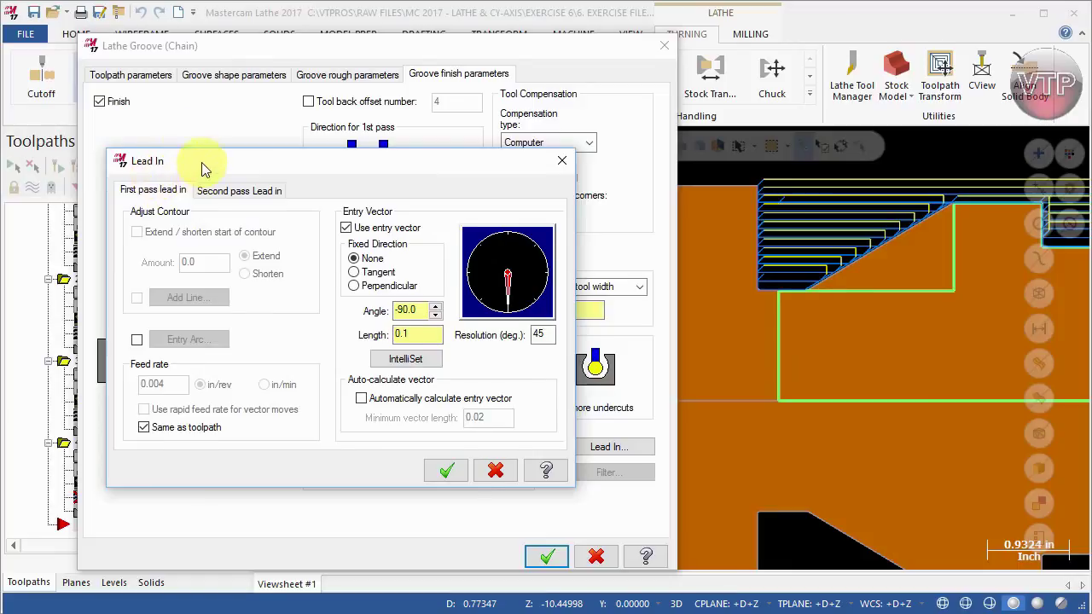
pyautogui.moveTo(207, 163); pyautogui.dragTo(204, 93)
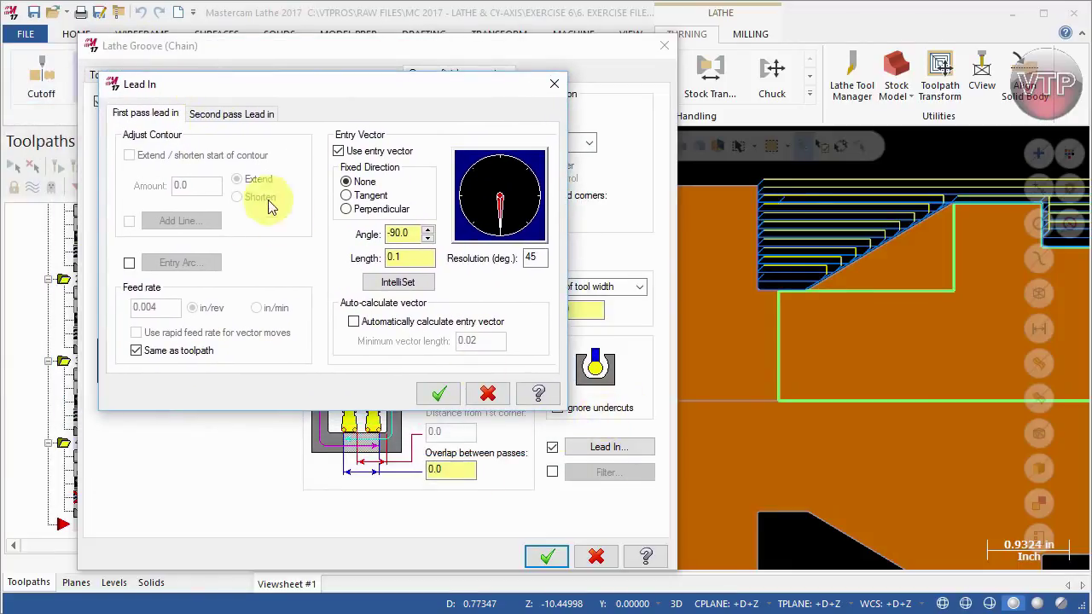
pyautogui.click(248, 117)
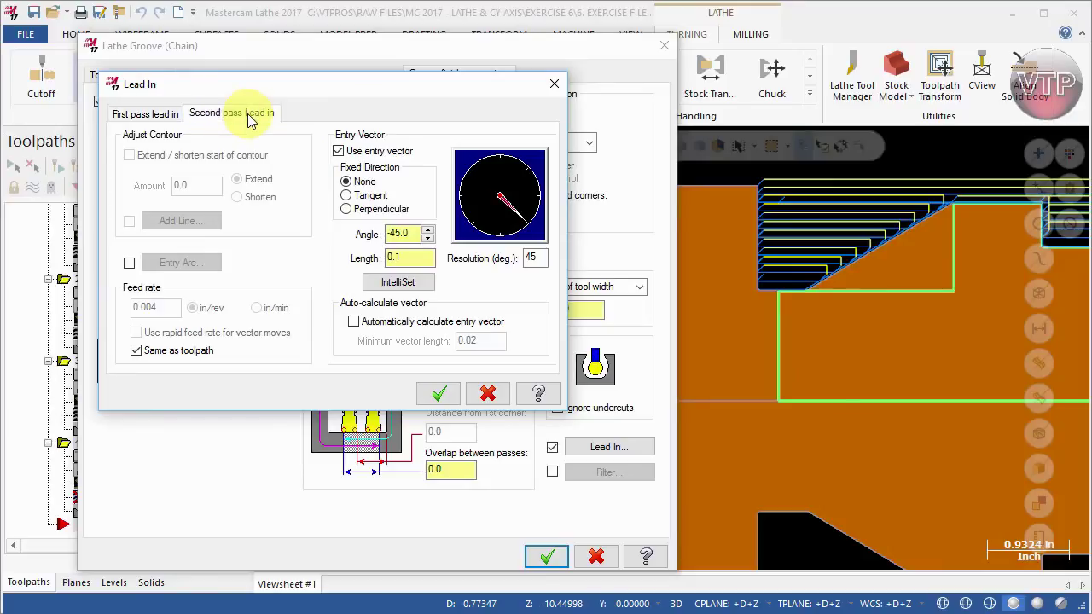
pyautogui.click(170, 116)
pyautogui.click(238, 114)
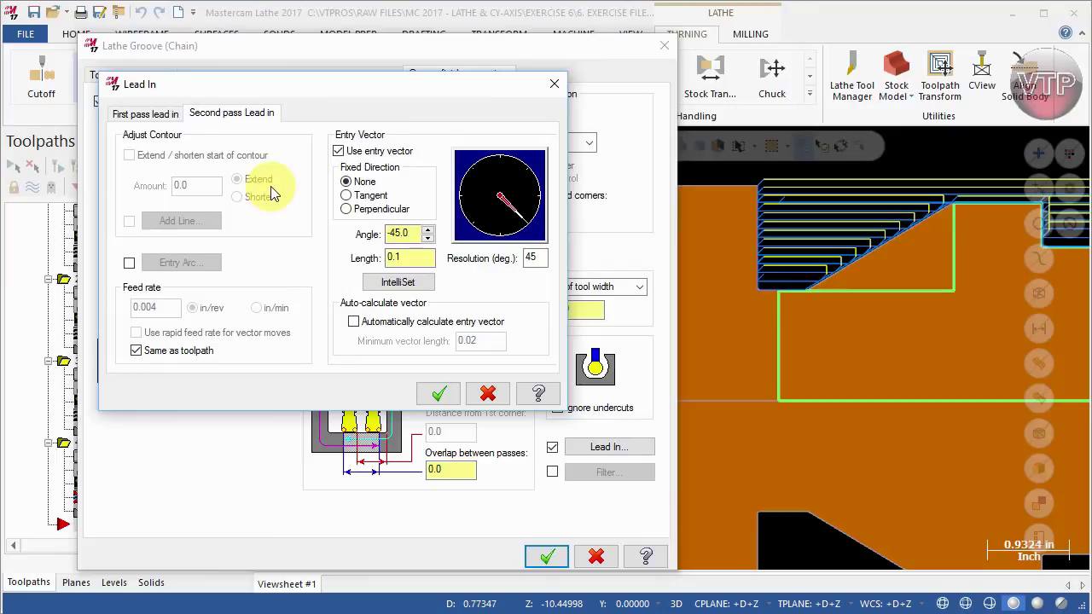
pyautogui.click(493, 227)
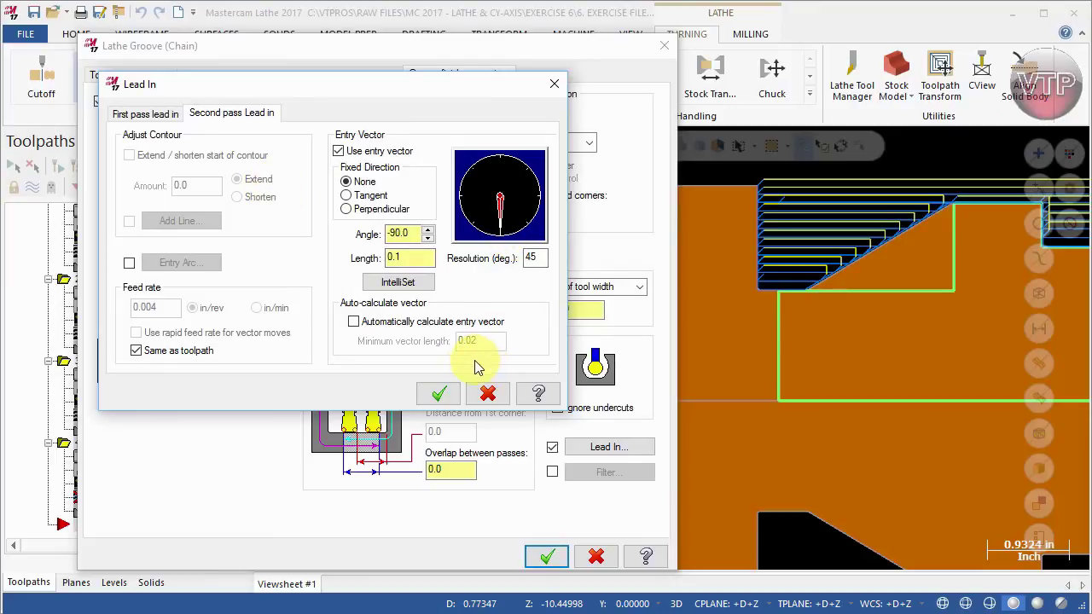
pyautogui.click(546, 556)
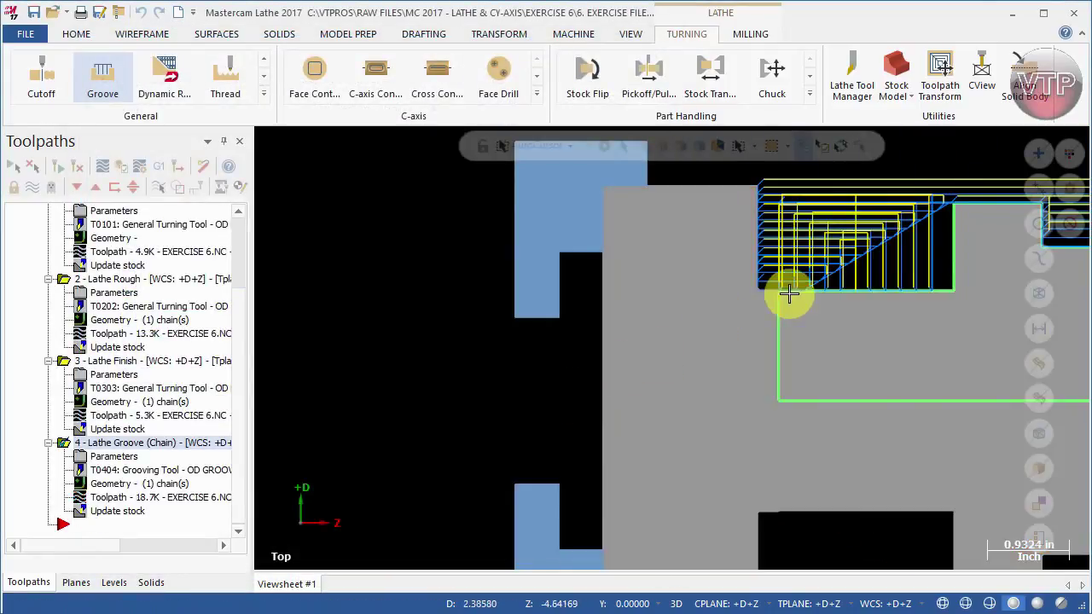
pyautogui.scroll(6, 792, 294)
pyautogui.scroll(3, 793, 294)
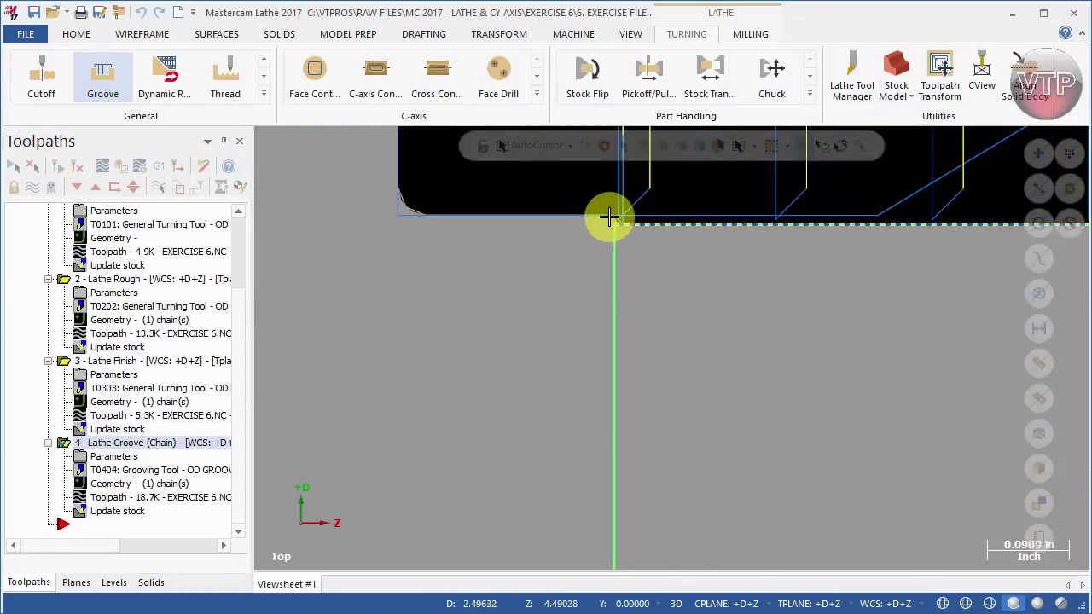
pyautogui.click(605, 288)
pyautogui.scroll(-1, 630, 304)
pyautogui.scroll(-8, 758, 324)
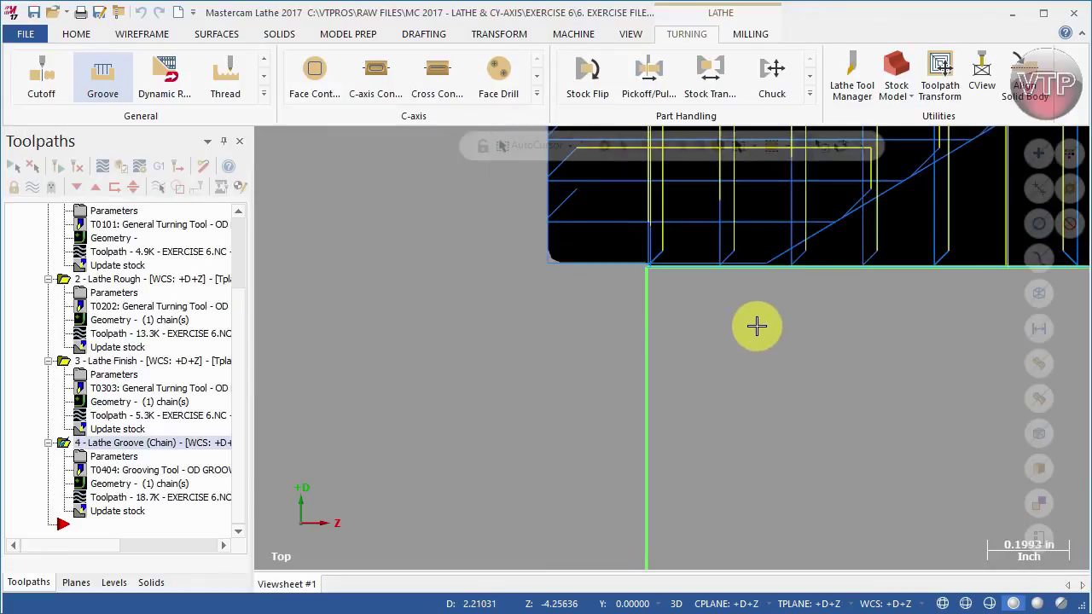
pyautogui.scroll(-1, 894, 388)
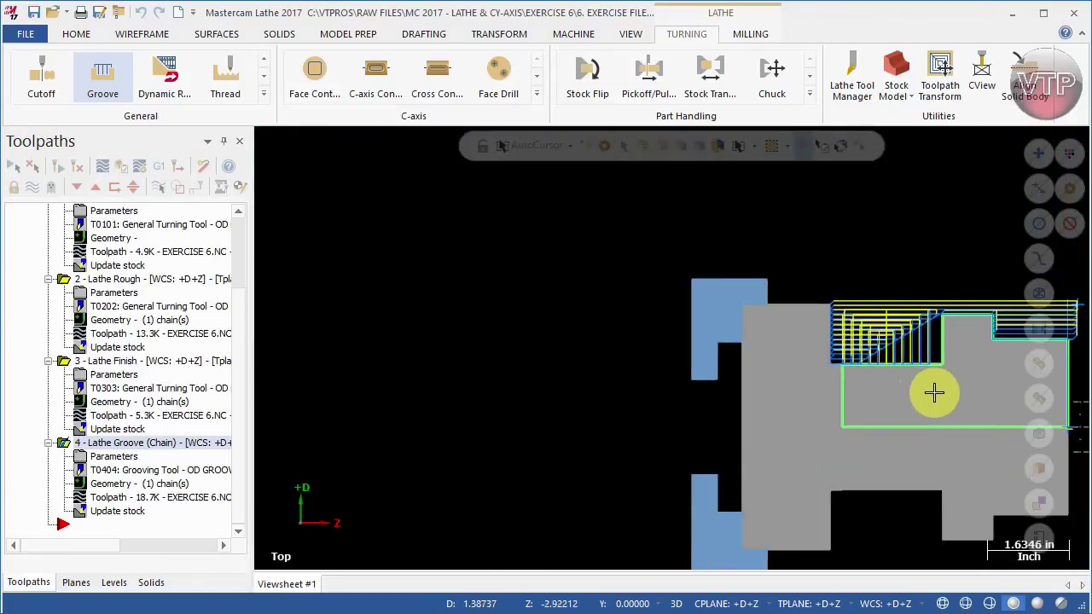
pyautogui.click(973, 433)
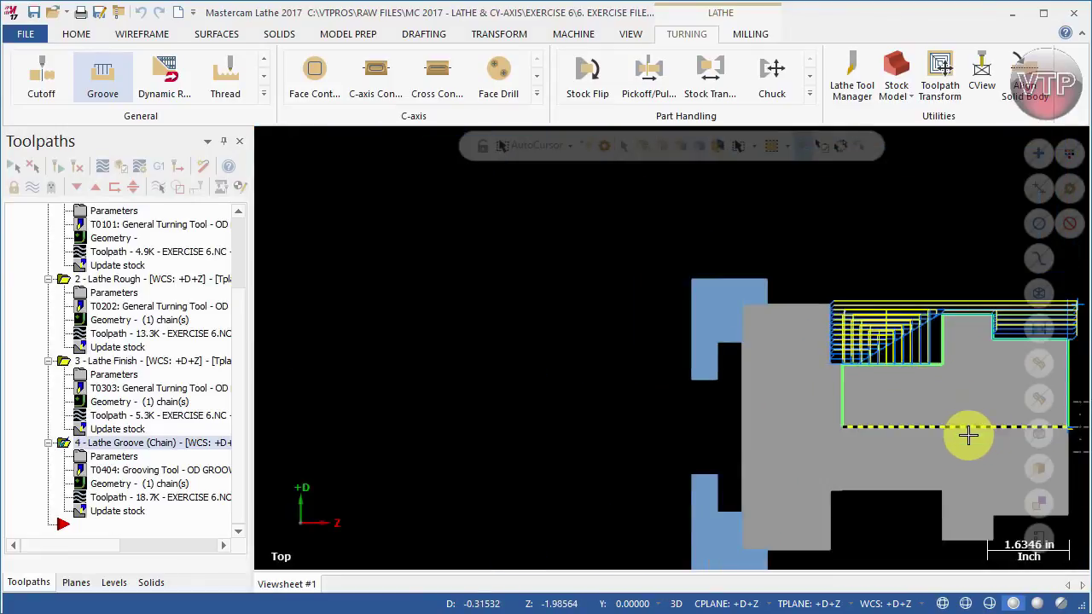